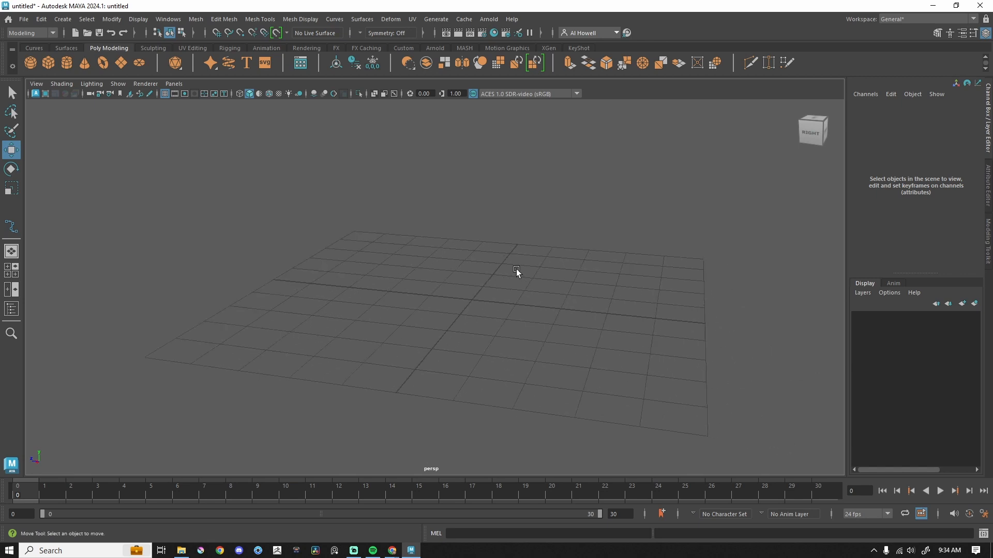
Step: Draw a long winding EP curve across and around the grid in the perspective view
left_click(35, 47)
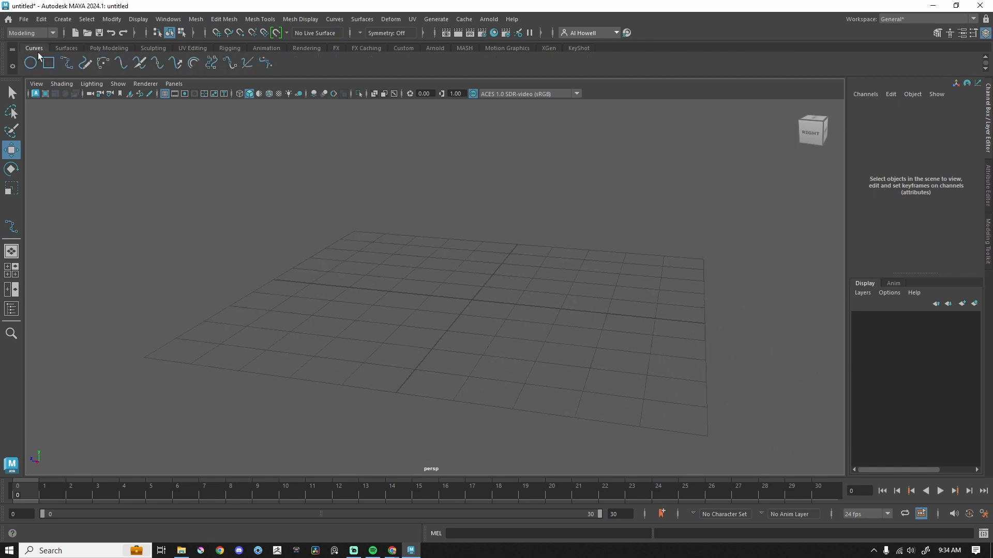
left_click(70, 63)
left_click(402, 295)
left_click(433, 259)
left_click(509, 235)
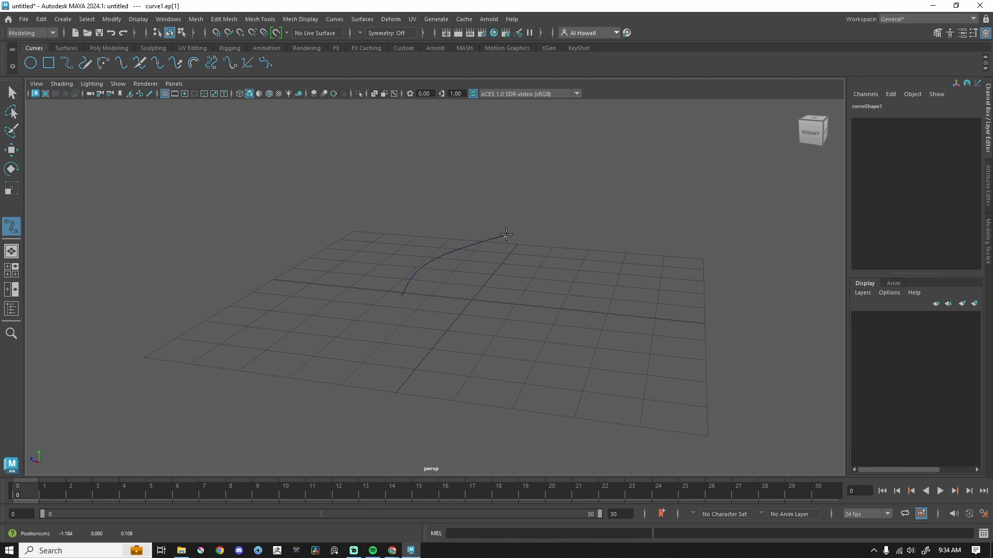
left_click(580, 262)
left_click(598, 328)
left_click(647, 397)
left_click(758, 404)
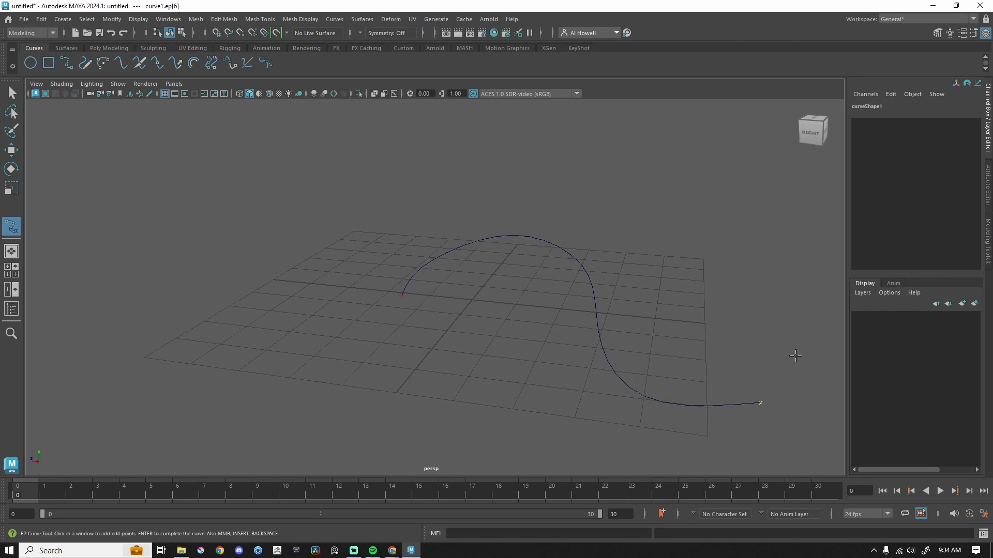
left_click(804, 337)
left_click(790, 256)
left_click(680, 197)
left_click(574, 181)
left_click(449, 176)
left_click(346, 203)
left_click(298, 266)
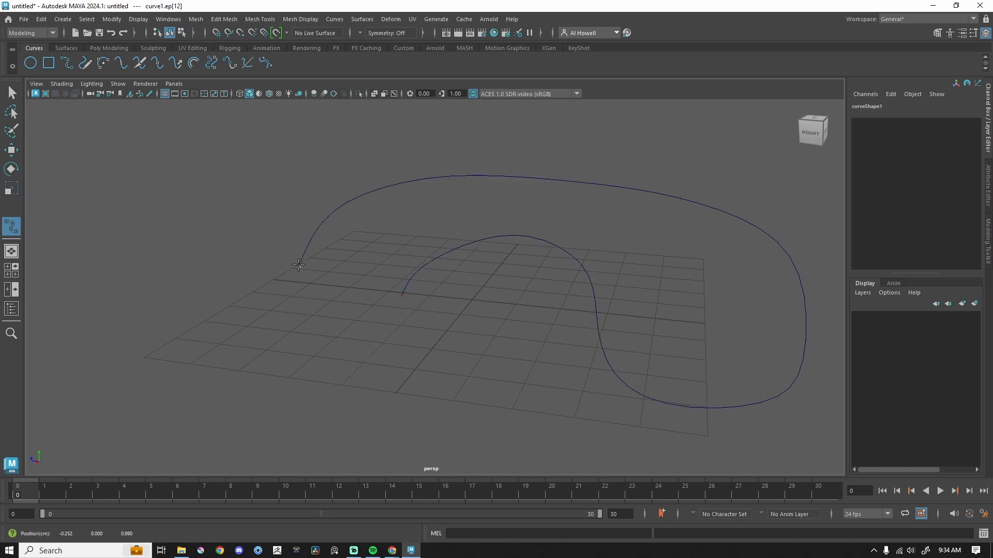
left_click(277, 324)
left_click(372, 366)
left_click(336, 428)
left_click(226, 424)
left_click(182, 377)
left_click(198, 289)
left_click(257, 223)
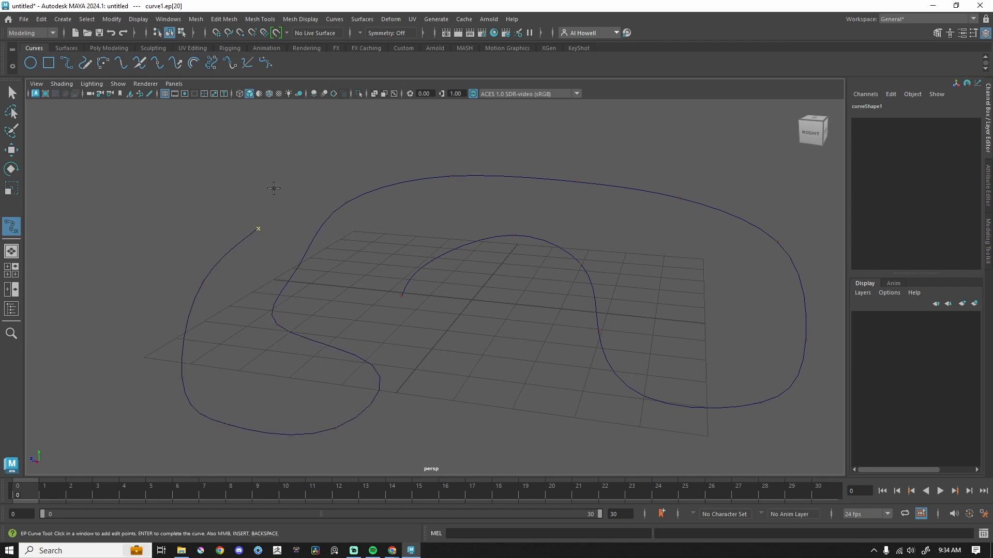
left_click(282, 201)
left_click(233, 162)
left_click(178, 158)
left_click(125, 230)
key("Return")
key("w")
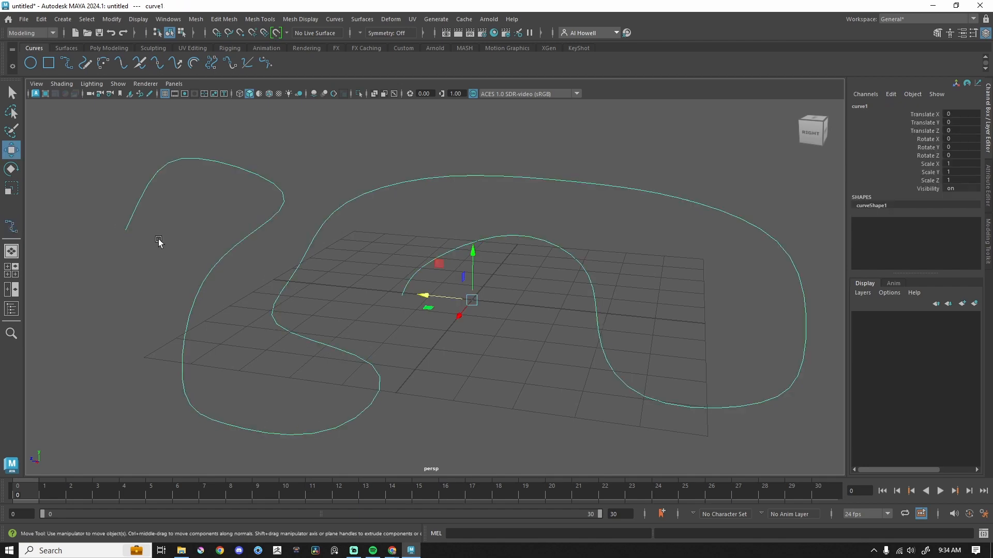
Step: Replace the winding curve with an S-shaped EP curve drawn on the grid from above
left_click_drag(455, 288, 672, 310, "alt")
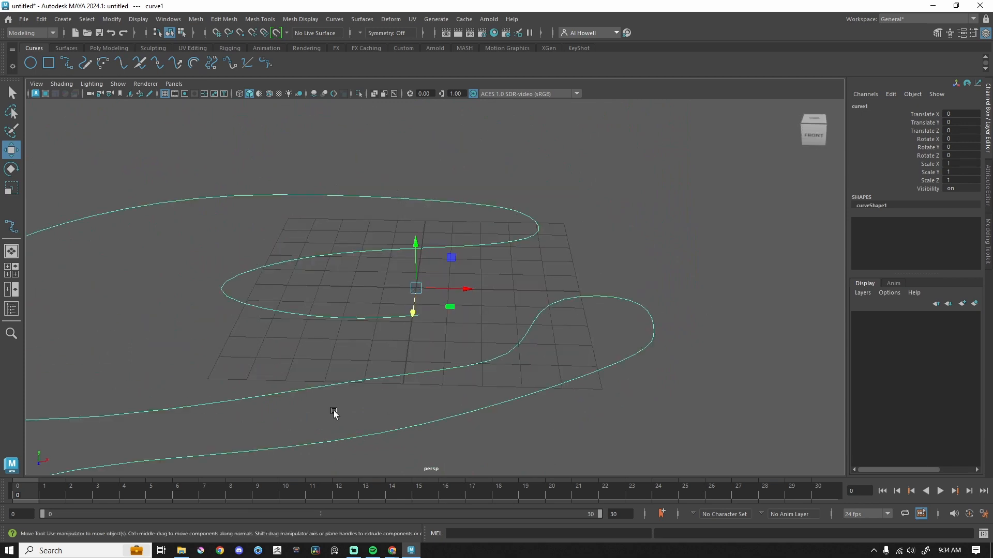
left_click_drag(472, 309, 452, 293, "alt")
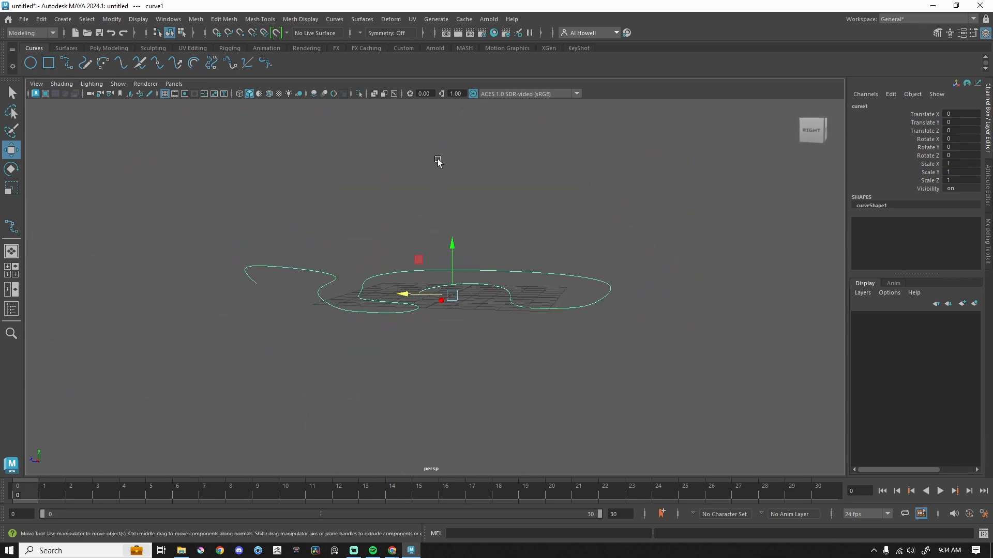
scroll(506, 169, "up", 2)
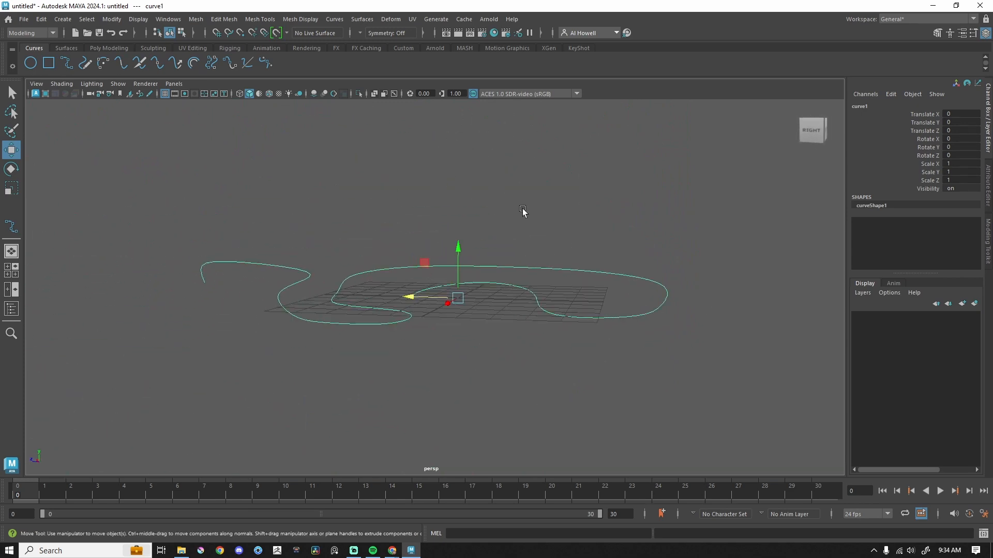
left_click_drag(524, 212, 519, 248, "alt")
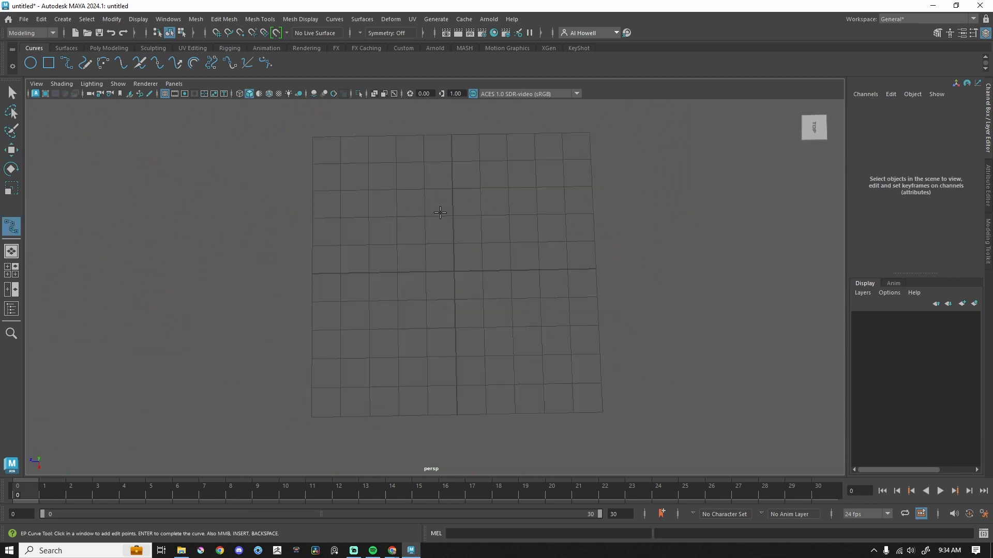
left_click(441, 212)
left_click(354, 187)
left_click(279, 239)
left_click(296, 317)
left_click(361, 329)
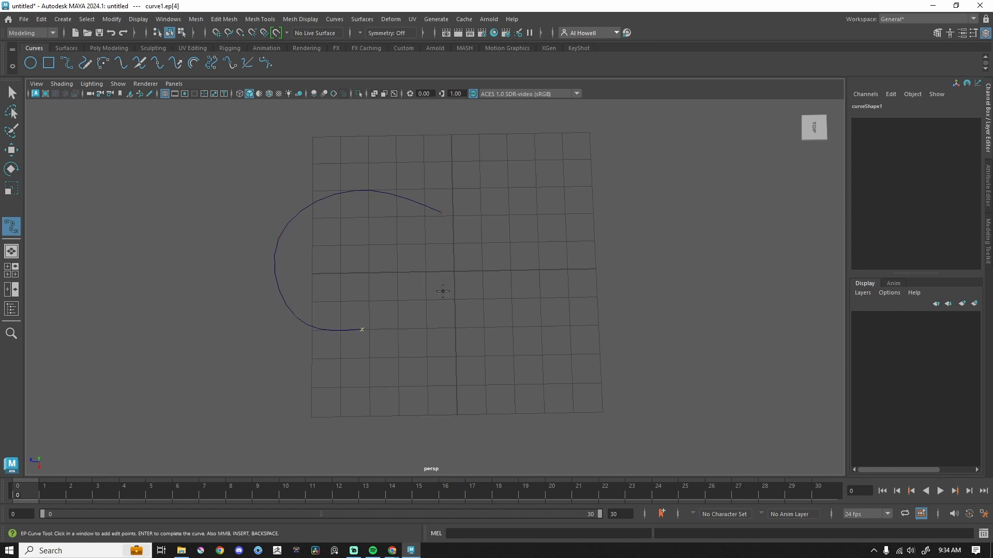
left_click(487, 284)
left_click(596, 324)
left_click(593, 385)
left_click(501, 432)
left_click(349, 419)
key("Return")
key("w")
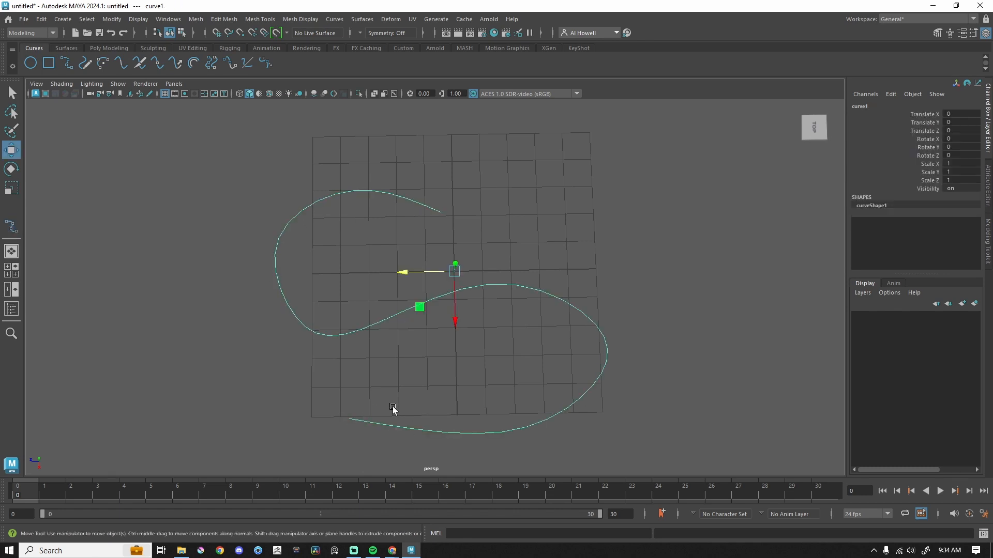
Step: Shift one control vertex near the middle of the S-shaped curve to reshape it, and delete the whole curve
right_click_drag(385, 279, 322, 277)
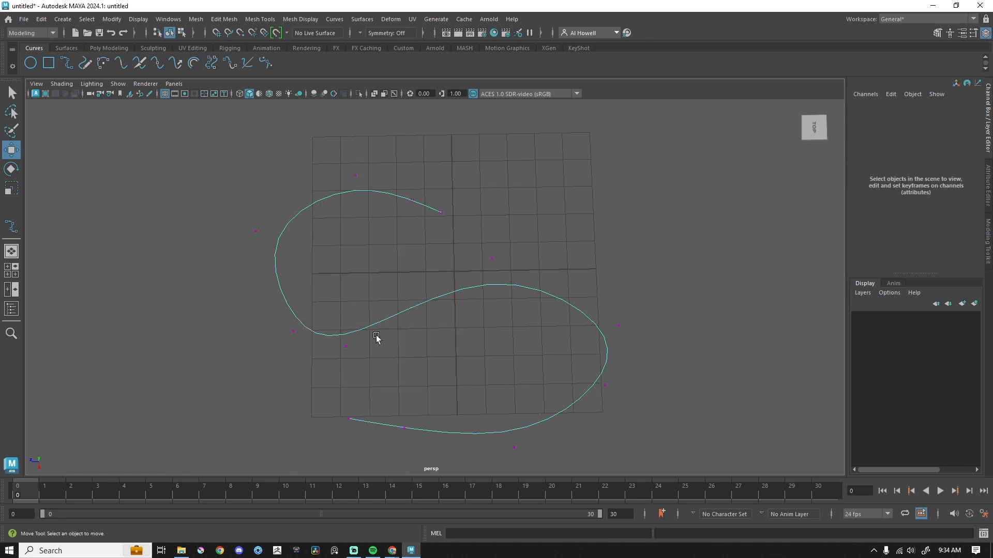
left_click_drag(377, 336, 421, 333)
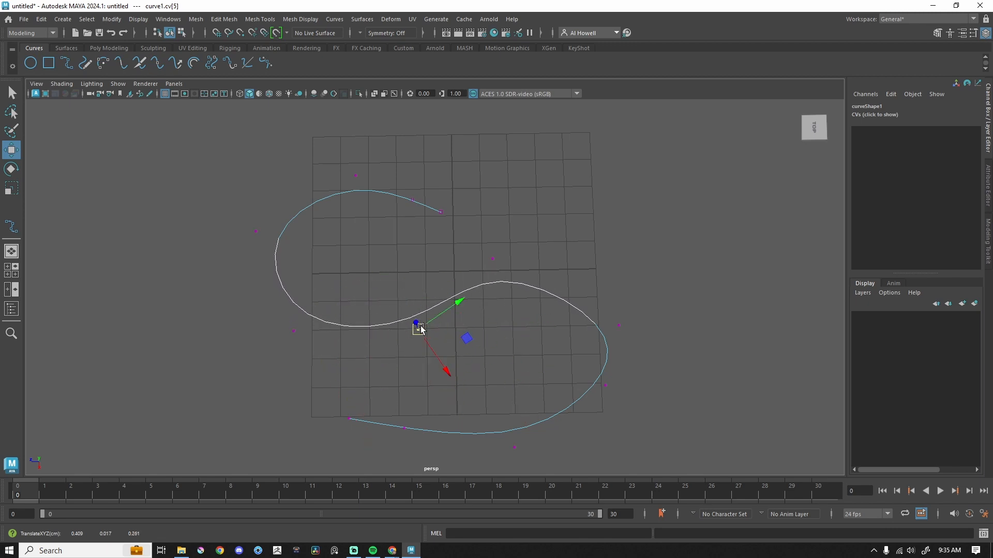
right_click_drag(438, 301, 488, 265)
key("Delete")
Step: Import JaquesCookStaunton.jpg from the Downloads folder as an image plane in the side view
left_click_drag(512, 307, 507, 276, "alt")
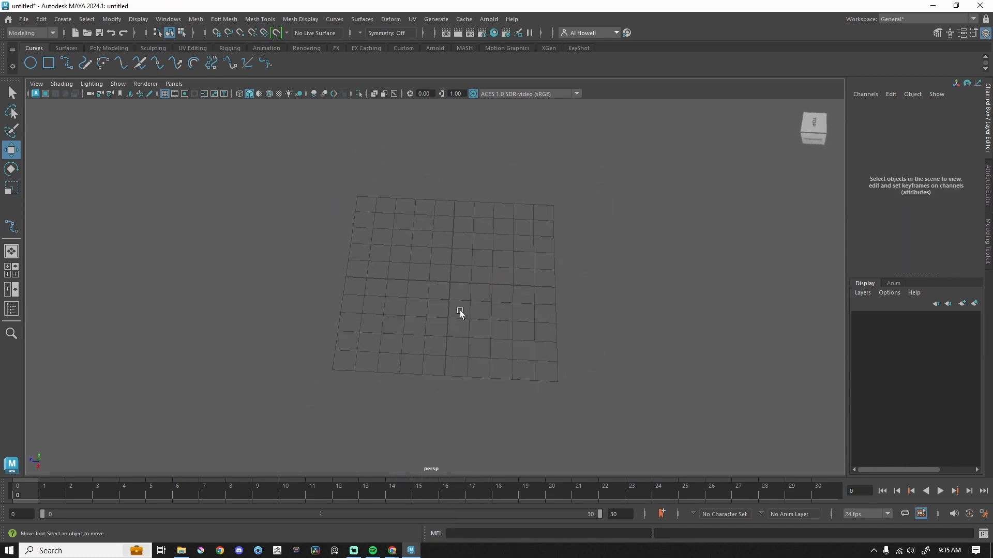
key("space")
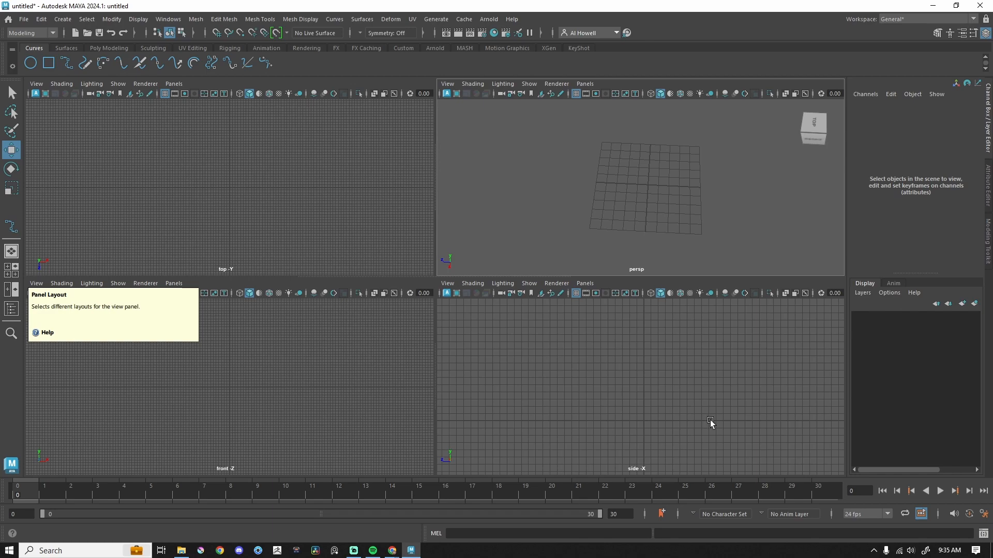
left_click(446, 283)
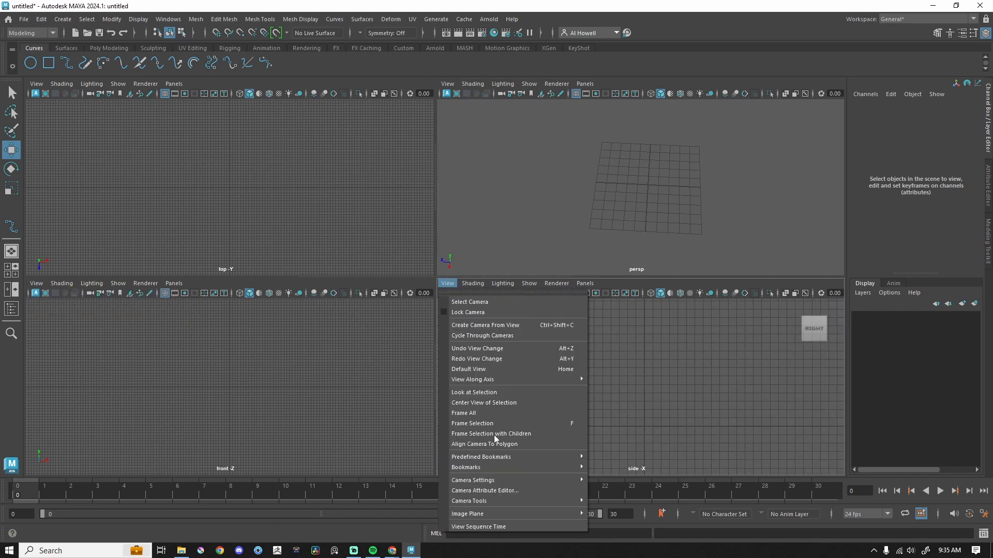
mouse_move(520, 516)
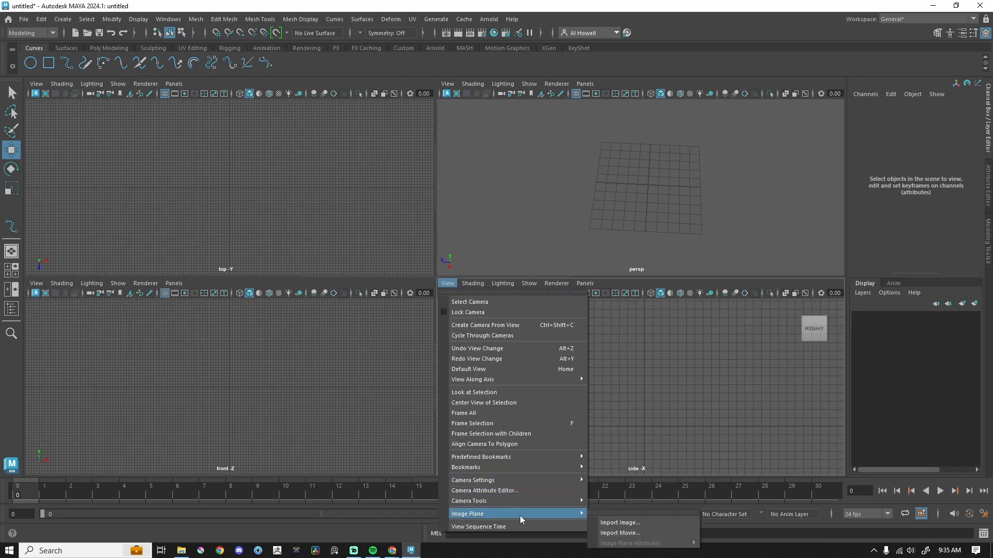
left_click(622, 528)
double_click(212, 167)
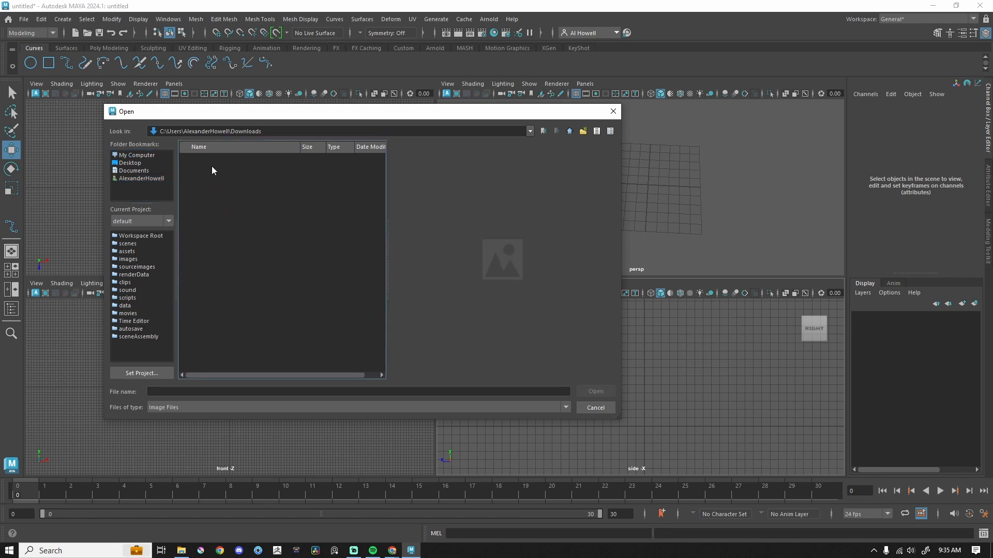
left_click(212, 159)
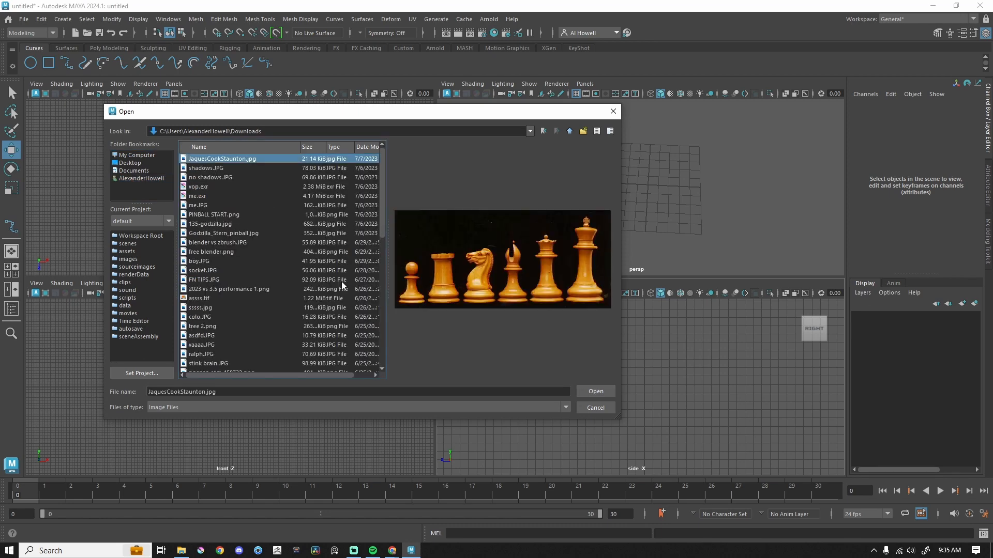
left_click(594, 392)
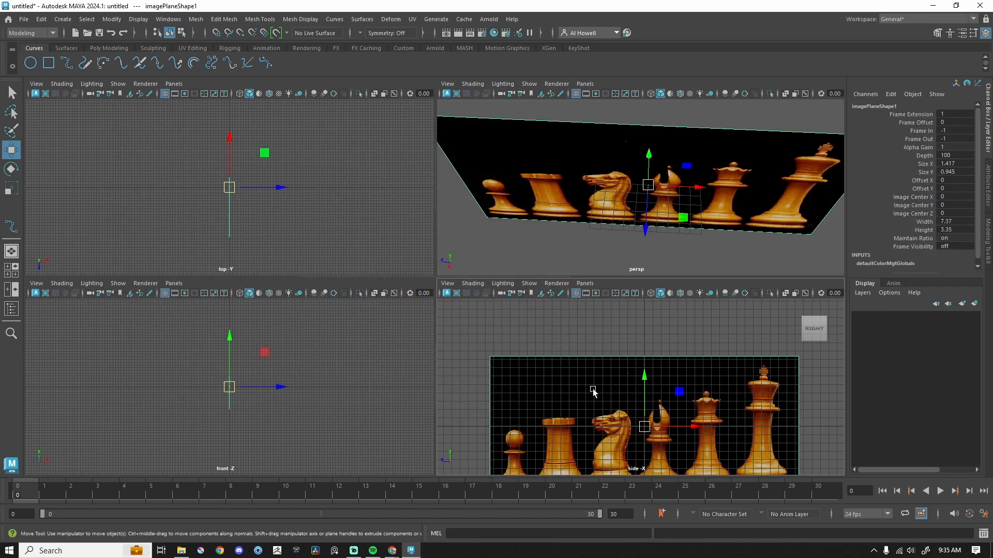
Step: Maximize the side view and set the chess image plane's Alpha Gain to 0.515
key("space")
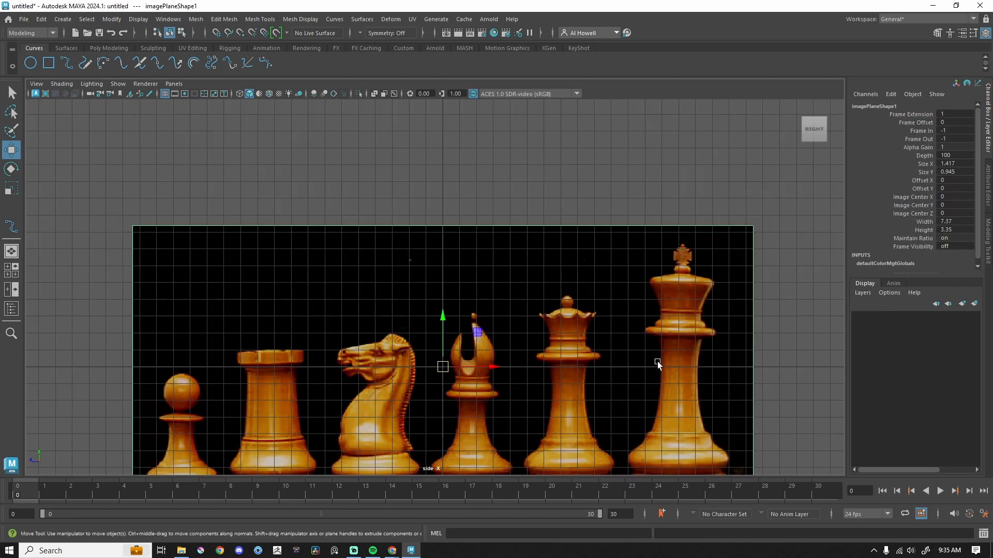
middle_click_drag(657, 362, 594, 267, "alt")
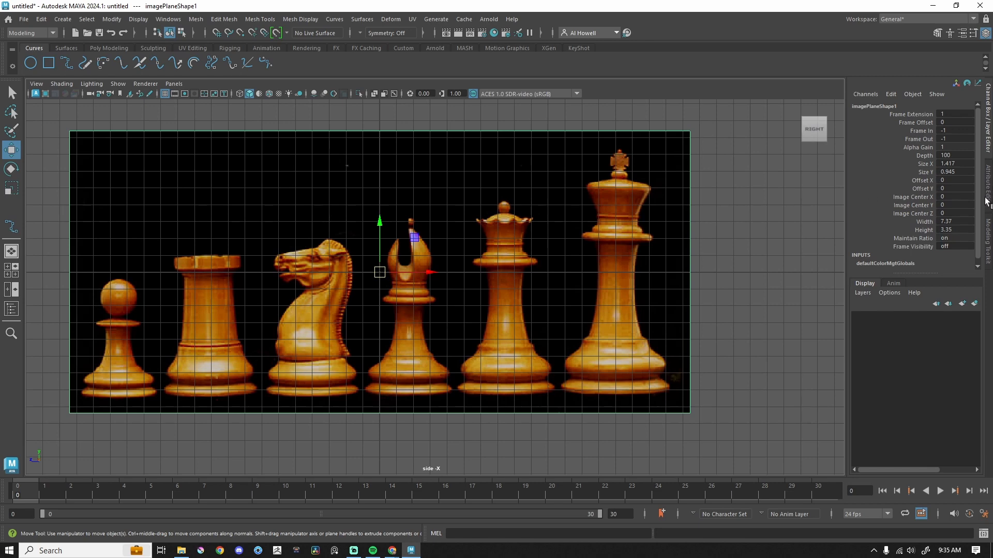
left_click(987, 186)
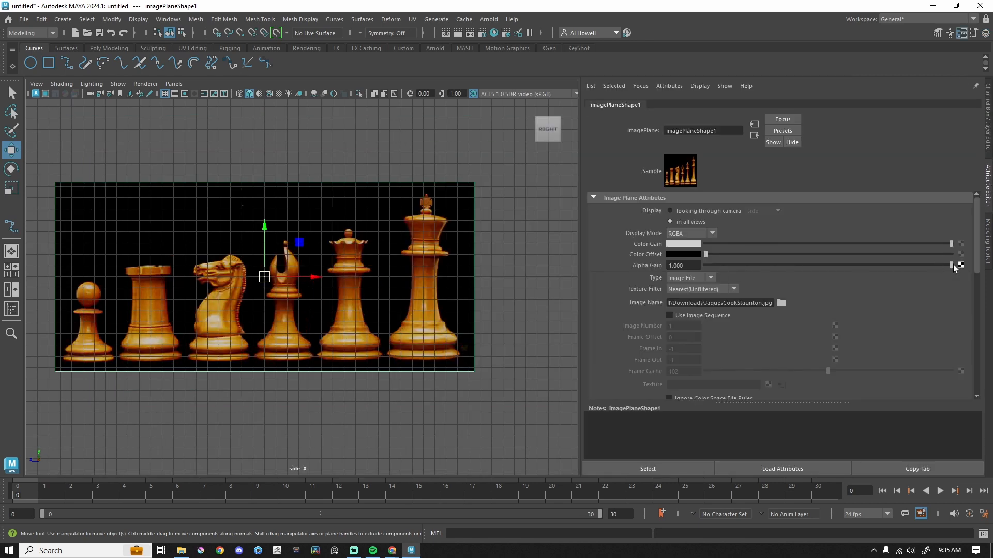
left_click_drag(941, 268, 832, 266)
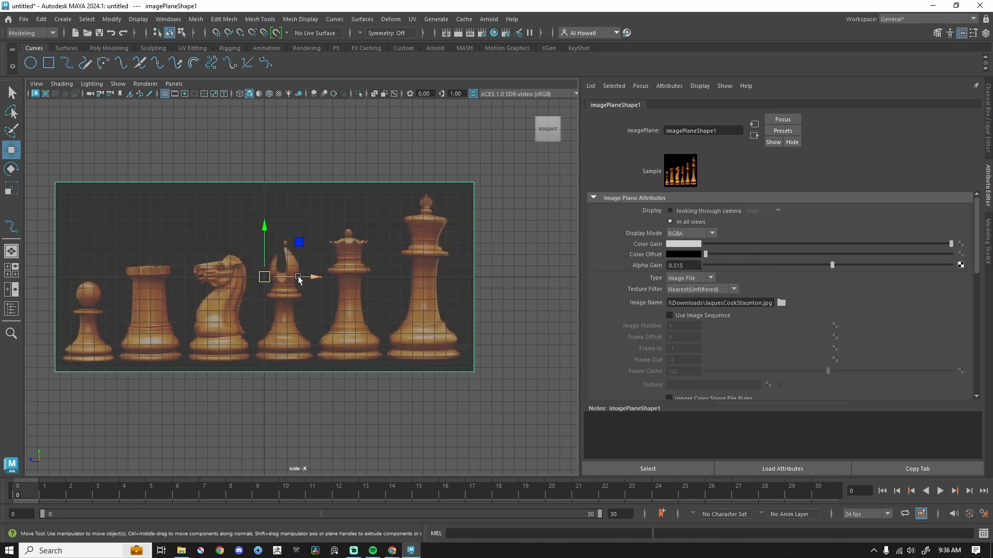
Step: Move the image plane about 1.5 cm in Y and -3.1 cm in Z, centring the pawn on the vertical axis with its base at the origin
left_click_drag(299, 278, 474, 277)
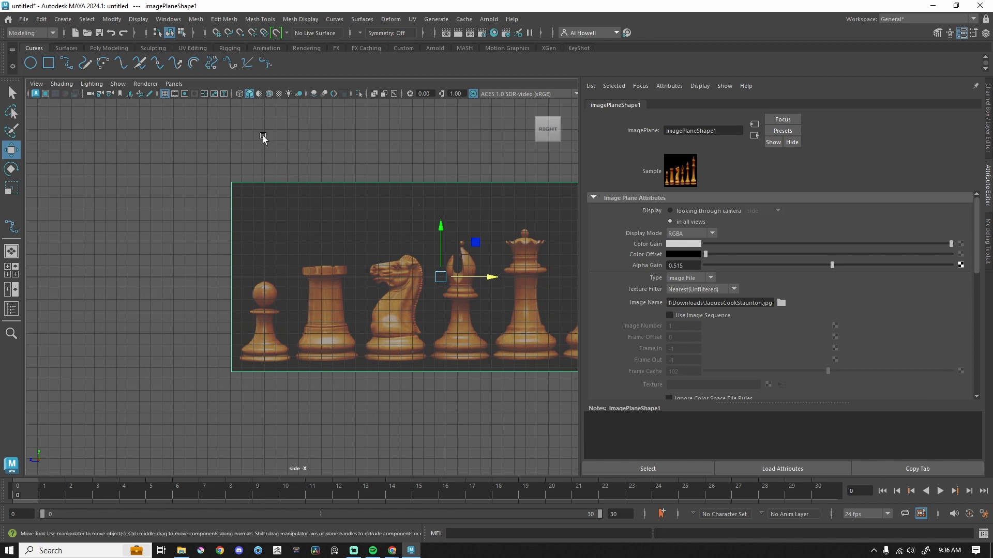
left_click_drag(433, 243, 474, 191)
left_click(986, 107)
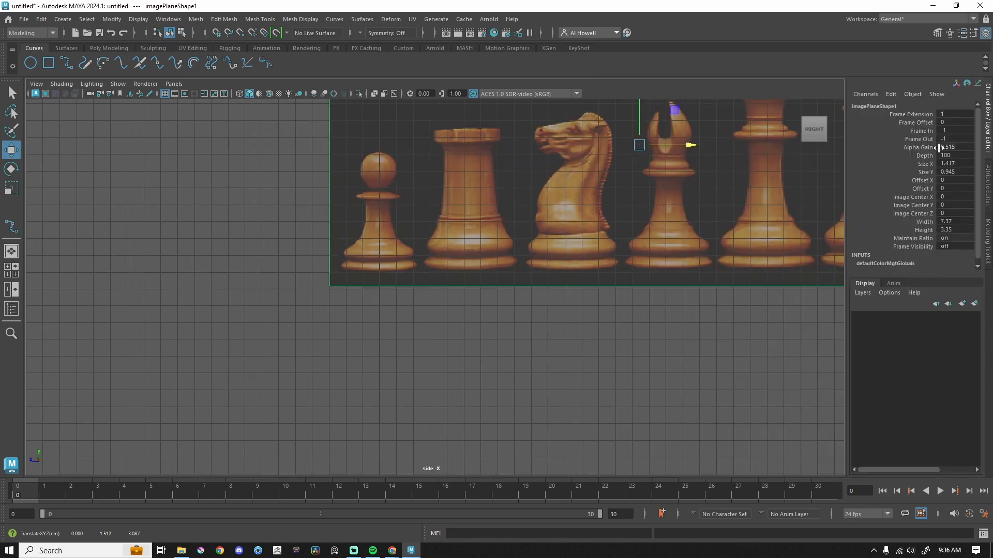
Step: Try to trace one side of the pawn's round head with an EP curve, from its top centre down towards the collar
scroll(556, 328, "up", 4)
left_click(66, 61)
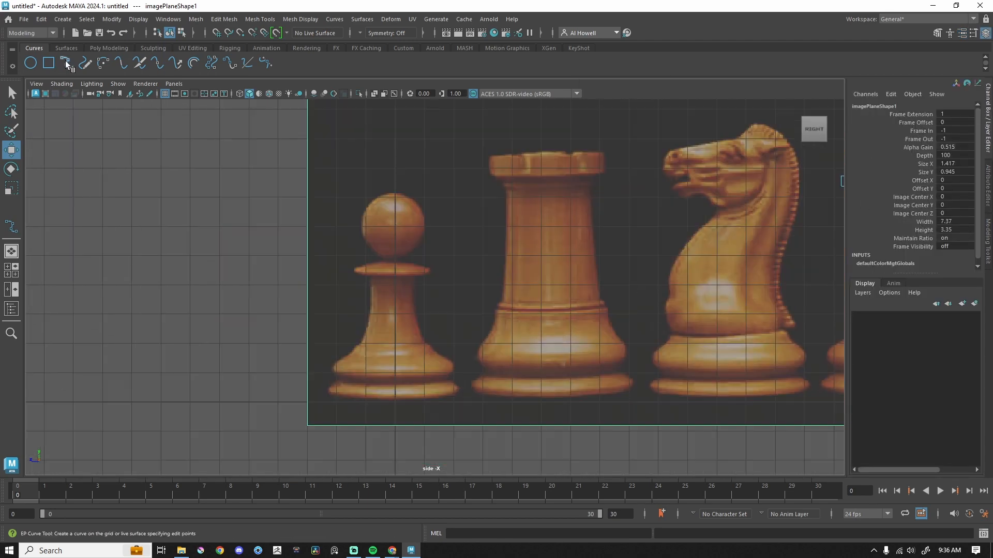
left_click(66, 61)
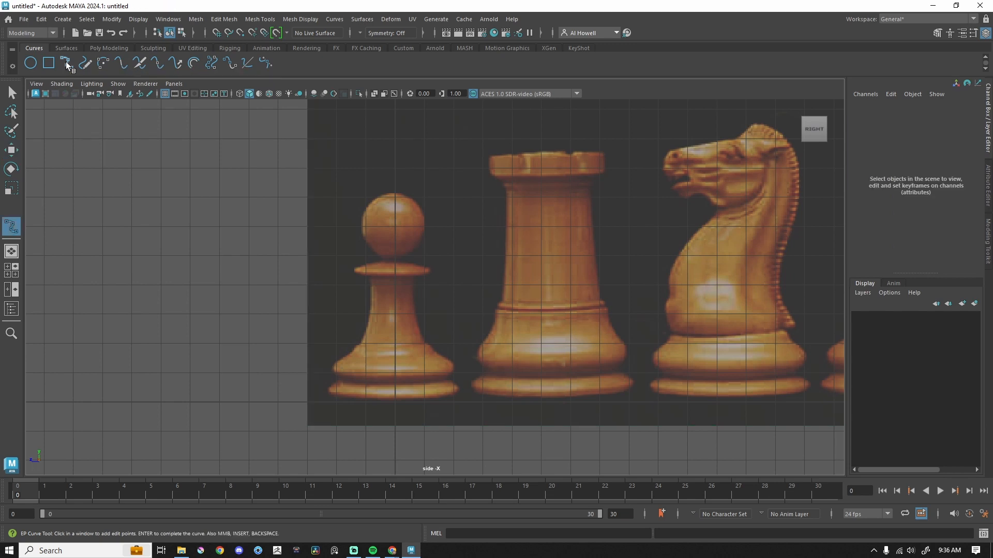
scroll(377, 141, "up", 2)
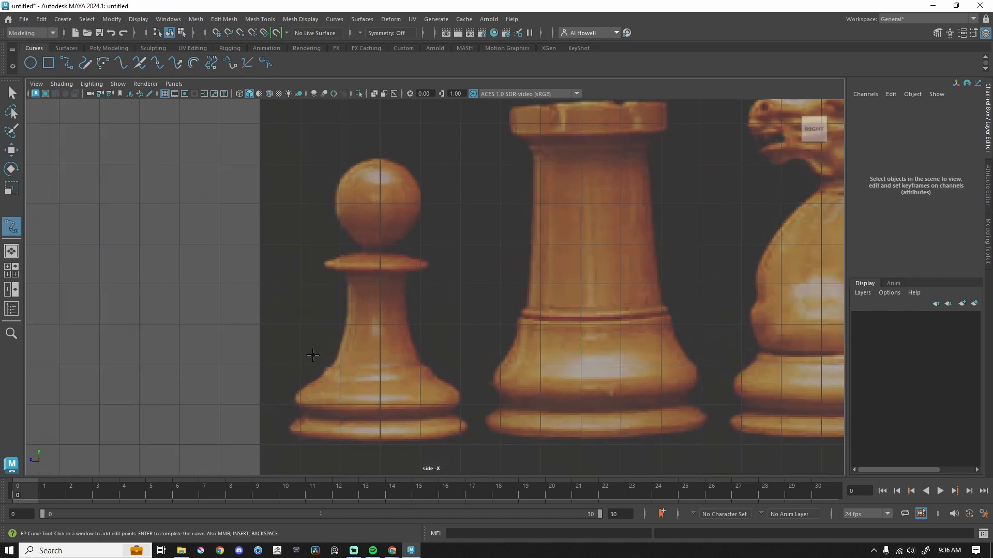
middle_click_drag(465, 181, 420, 165, "alt")
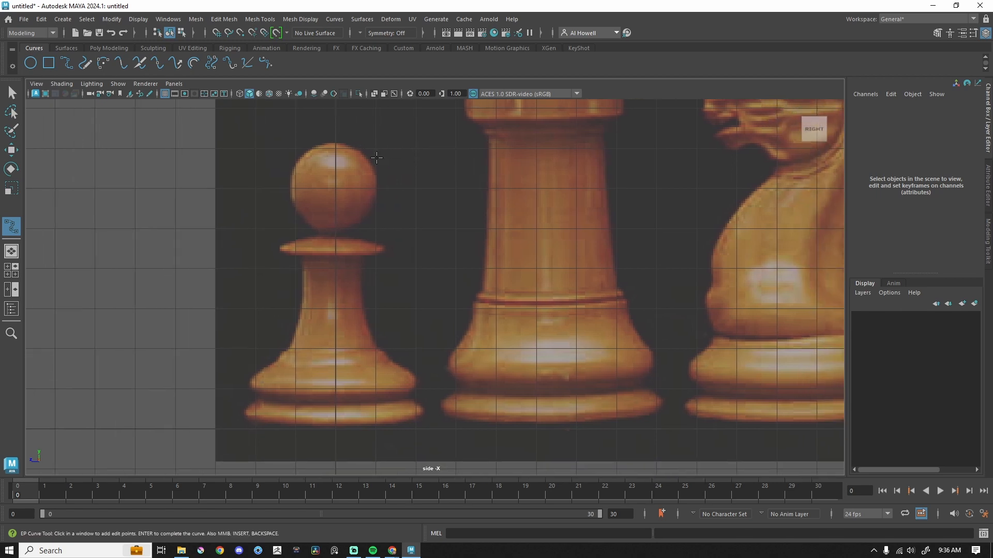
left_click(336, 142)
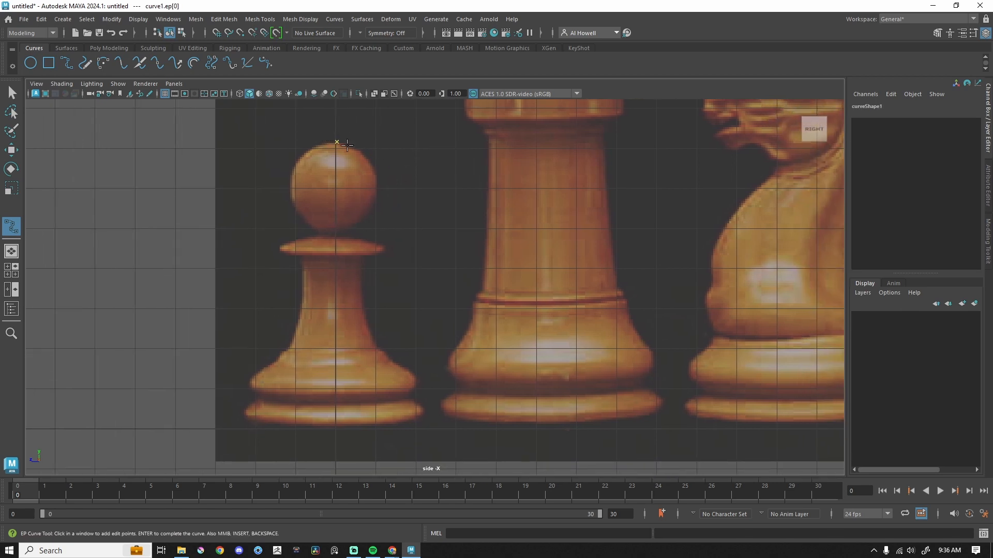
left_click(347, 146)
left_click(351, 148)
left_click(357, 150)
left_click(363, 154)
left_click(369, 161)
left_click(374, 170)
left_click(375, 174)
left_click(376, 182)
left_click(375, 188)
left_click(371, 196)
left_click(367, 209)
left_click(360, 221)
left_click(354, 228)
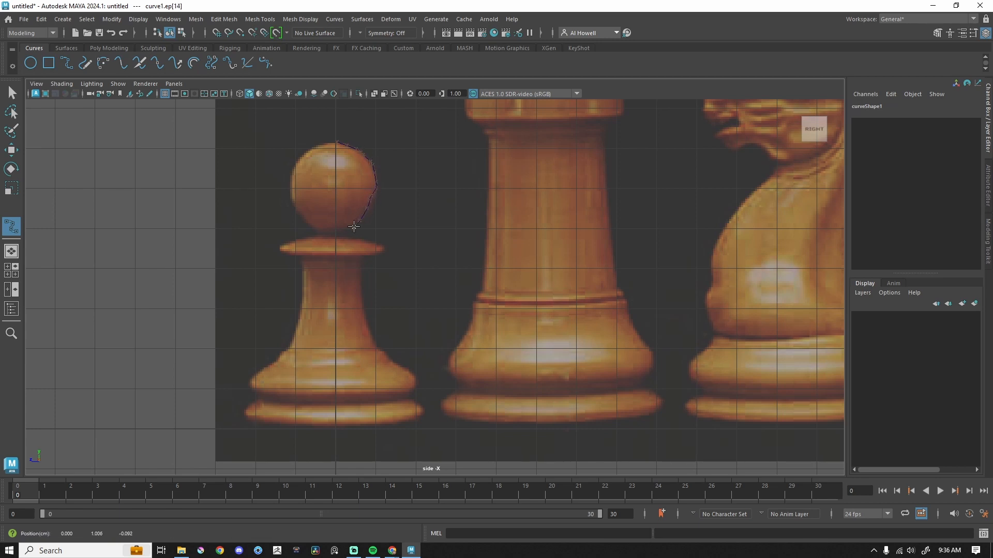
scroll(367, 183, "up", 4)
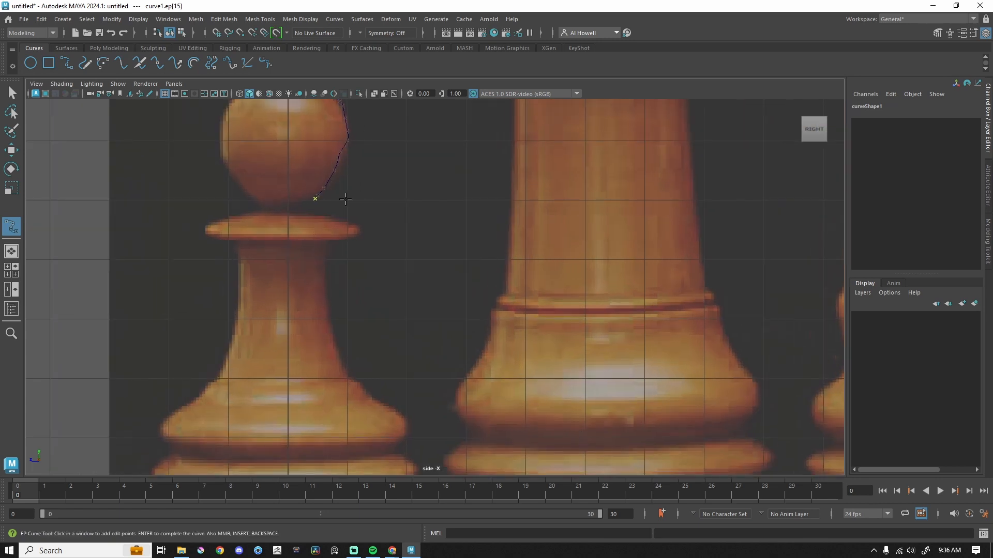
Step: Undo the EP curve traced along the pawn's head
key("ctrl+z")
key("ctrl+z")
key("ctrl+z")
Step: Trace the right half of the pawn's round head with an EP curve, starting at its top centre on the vertical axis
scroll(380, 179, "down", 10)
left_click(333, 137)
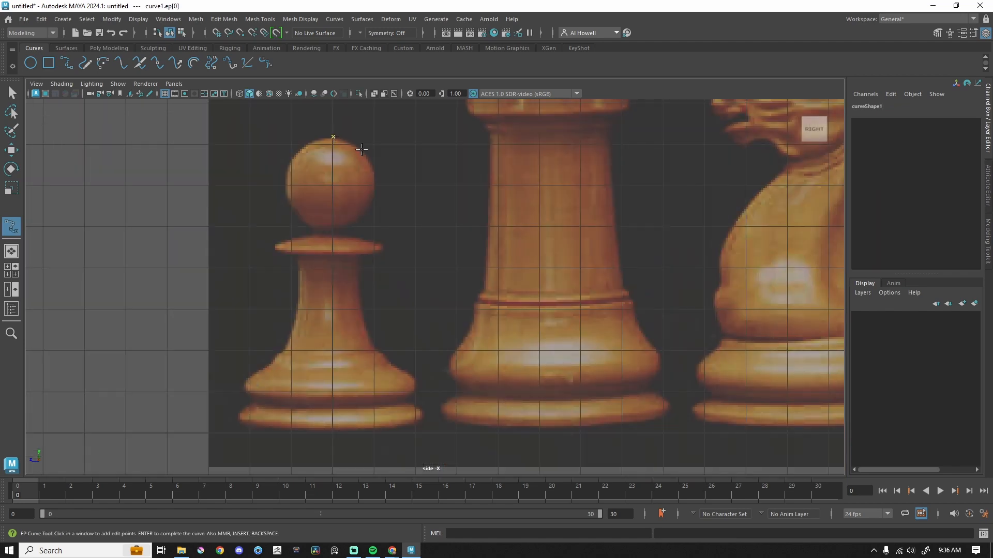
left_click(362, 150)
left_click(373, 180)
left_click(365, 214)
left_click(347, 229)
Step: Continue the EP curve from the pinch below the head around the collar's rim to its underside at the neck
scroll(349, 230, "up", 5)
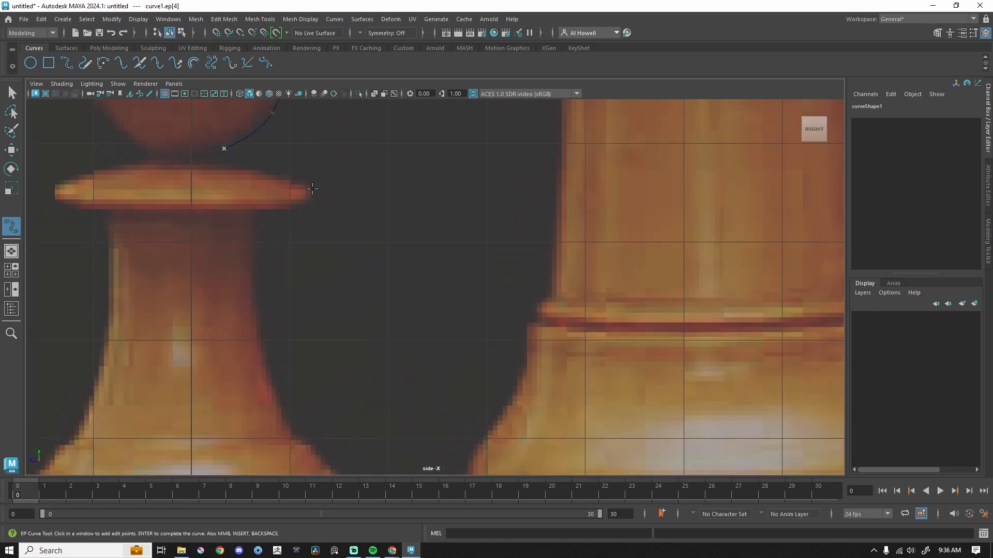
left_click(217, 158)
left_click(271, 175)
left_click(301, 180)
left_click(313, 192)
left_click(304, 204)
left_click(269, 210)
left_click(251, 213)
Step: Extend the EP curve down the pawn's neck and along the flare at its lower end
left_click(253, 229)
left_click(253, 310)
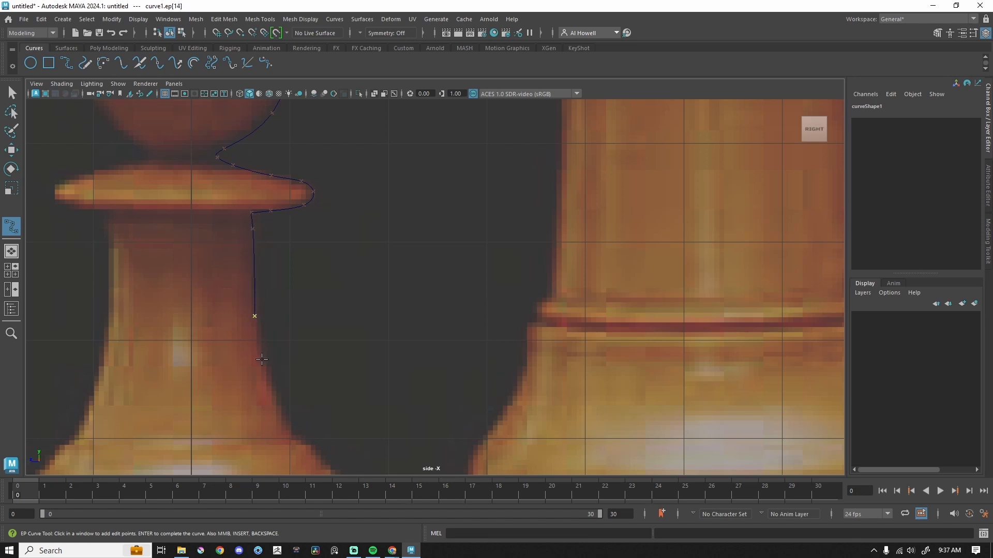
left_click(279, 414)
left_click(330, 465)
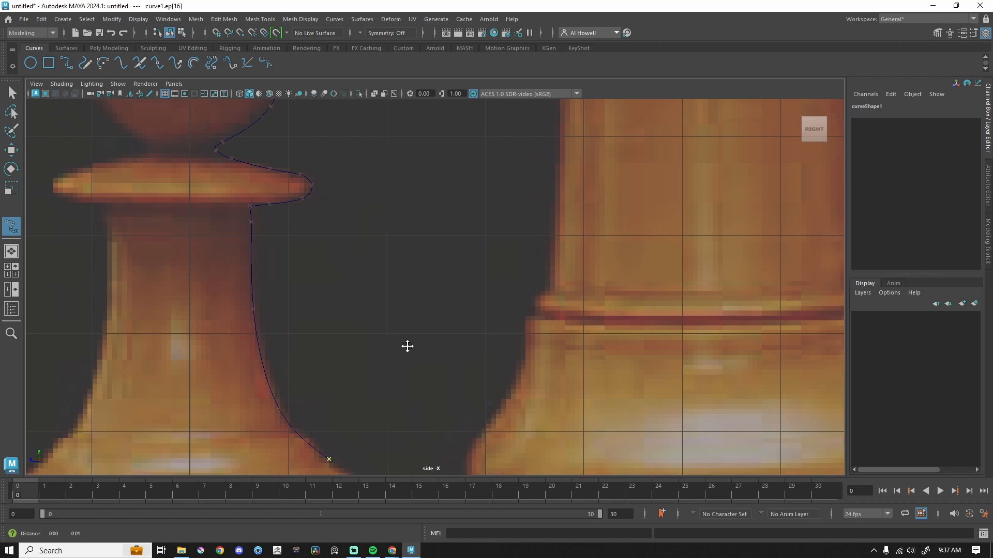
Step: Trace the base's rounded ridges and groove, bring the EP curve along the bottom to the vertical axis, and complete it
middle_click_drag(328, 464, 300, 215, "alt")
left_click(335, 239)
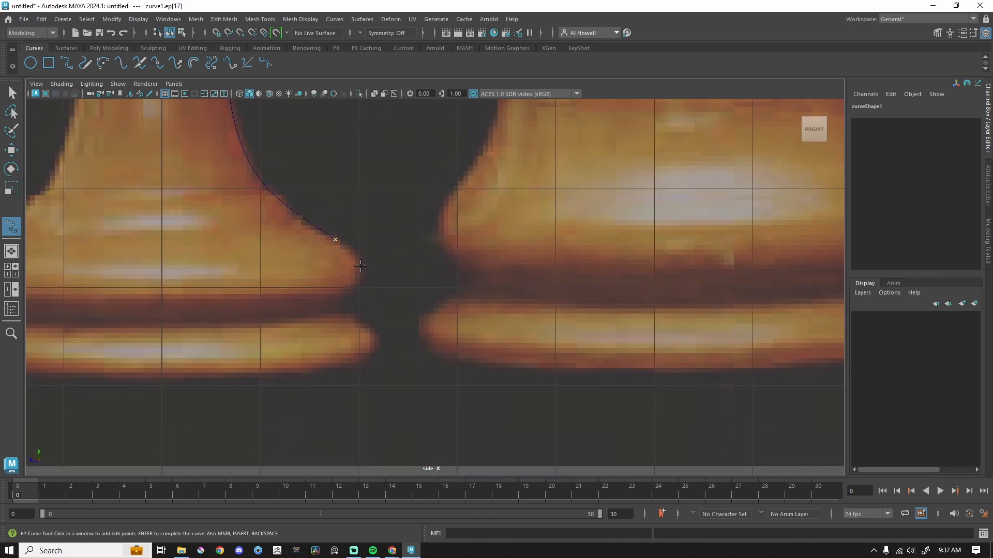
left_click(360, 267)
left_click(343, 300)
left_click(348, 315)
left_click(372, 334)
left_click(374, 356)
left_click(316, 376)
left_click(239, 381)
left_click(160, 383)
key("Return")
Step: Hide the chess reference image plane so that only the traced profile curve is displayed
scroll(320, 294, "down", 12)
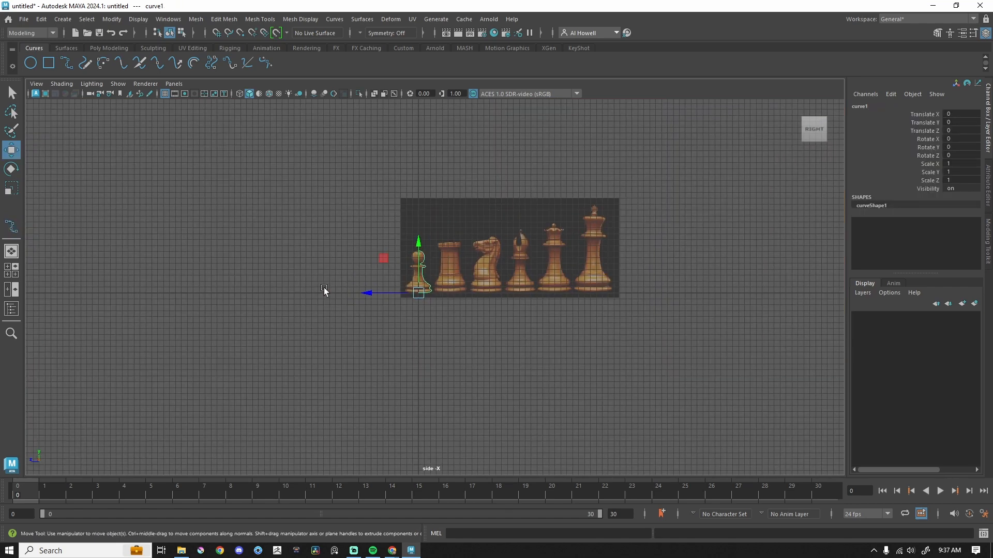
scroll(372, 243, "up", 6)
scroll(416, 244, "up", 8)
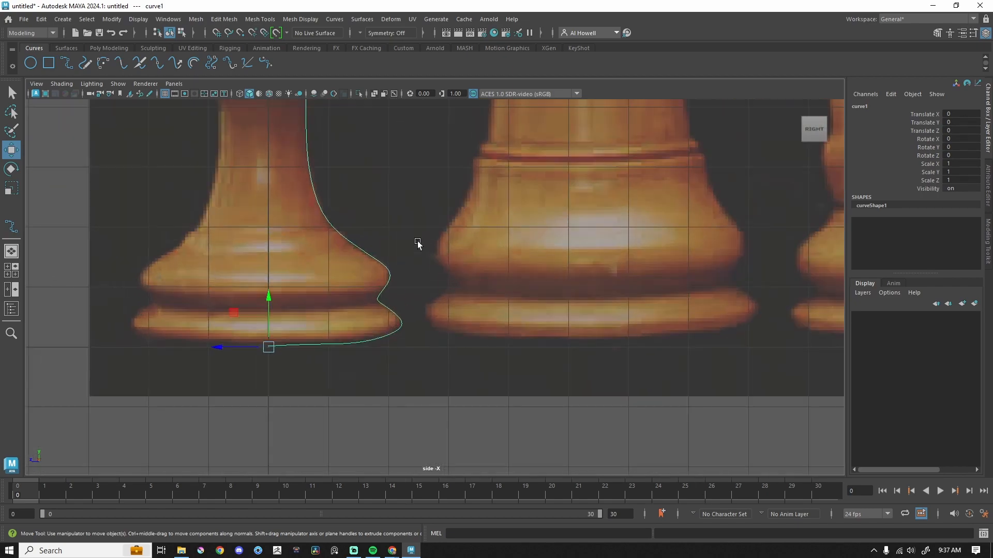
middle_click_drag(416, 243, 483, 182, "alt")
right_click_drag(423, 248, 347, 251)
right_click(347, 251)
left_click(357, 254)
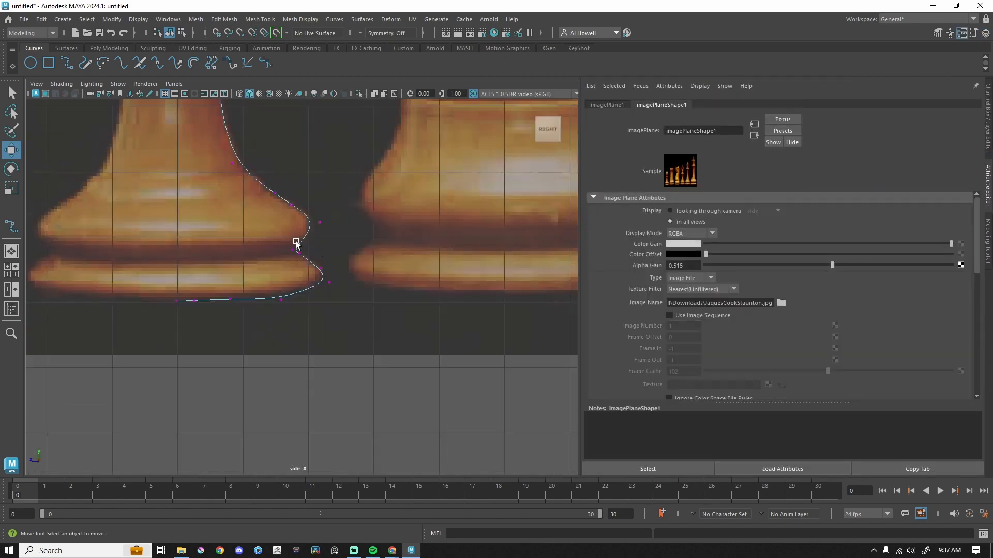
left_click(457, 224)
key("ctrl+h")
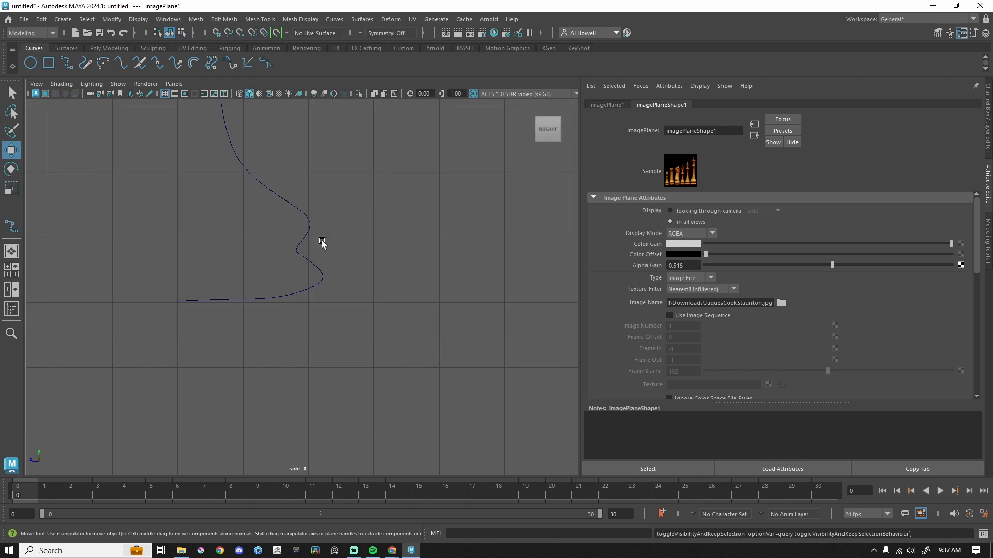
Step: Select the profile curve's control vertices along the pawn's bottom edge and scale them flat in Y
right_click_drag(432, 278, 377, 271)
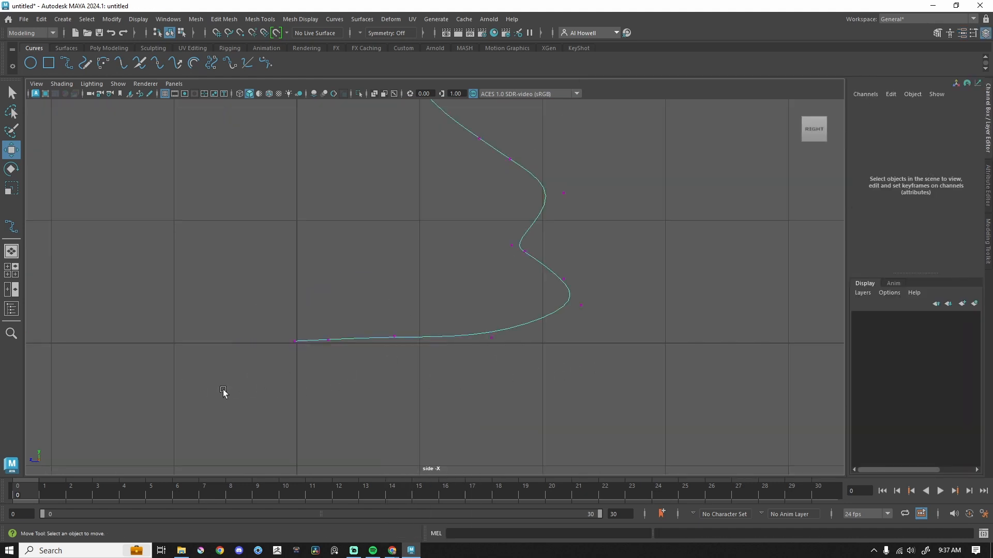
left_click_drag(185, 408, 685, 297)
key("r")
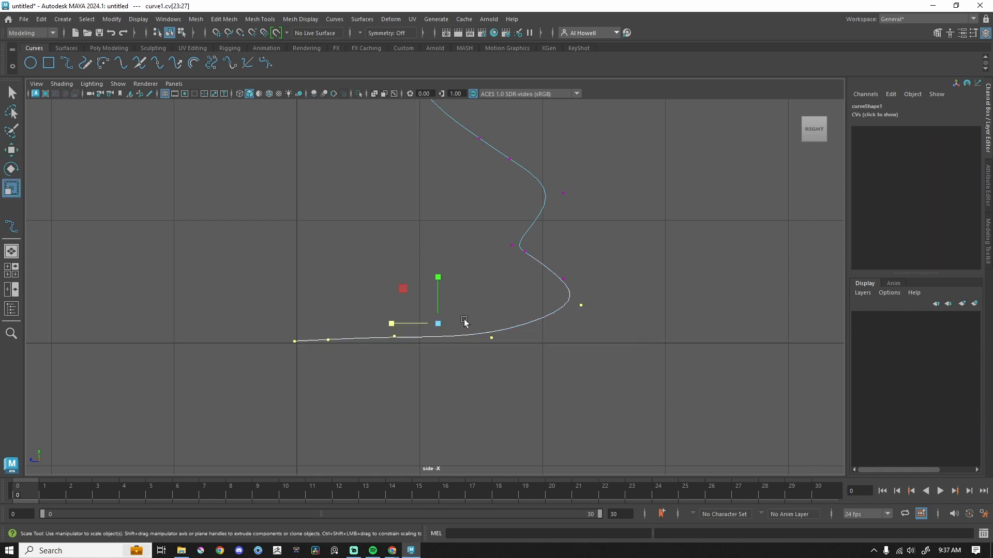
left_click_drag(438, 275, 449, 324)
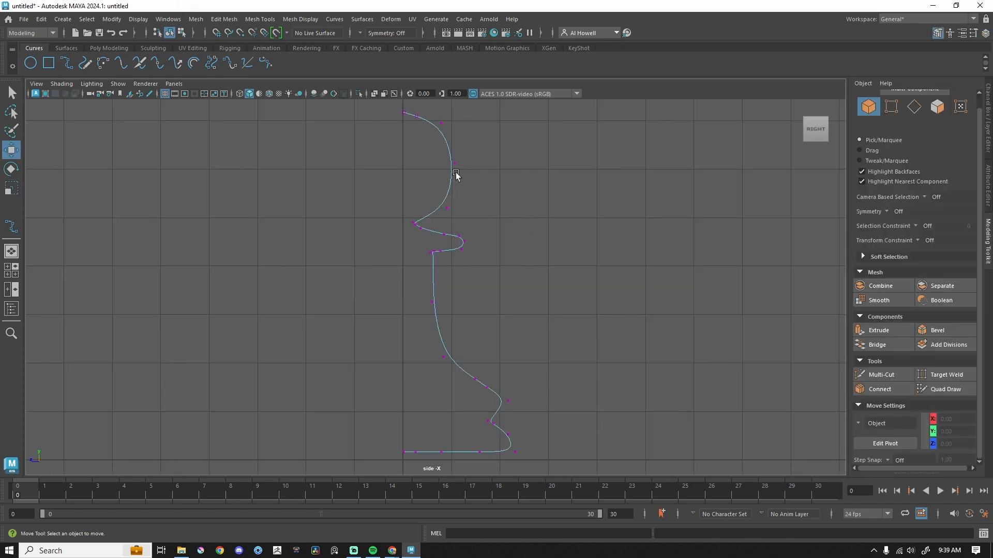
Step: Select the whole profile curve and set the Revolve options to Polygons output, Quads type and General tessellation
key("q")
key("F8")
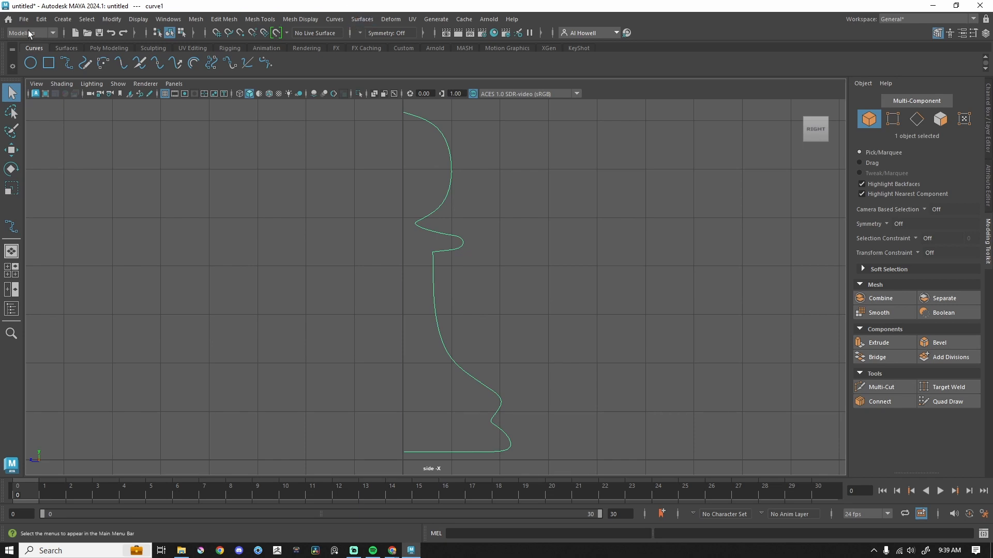
left_click(362, 18)
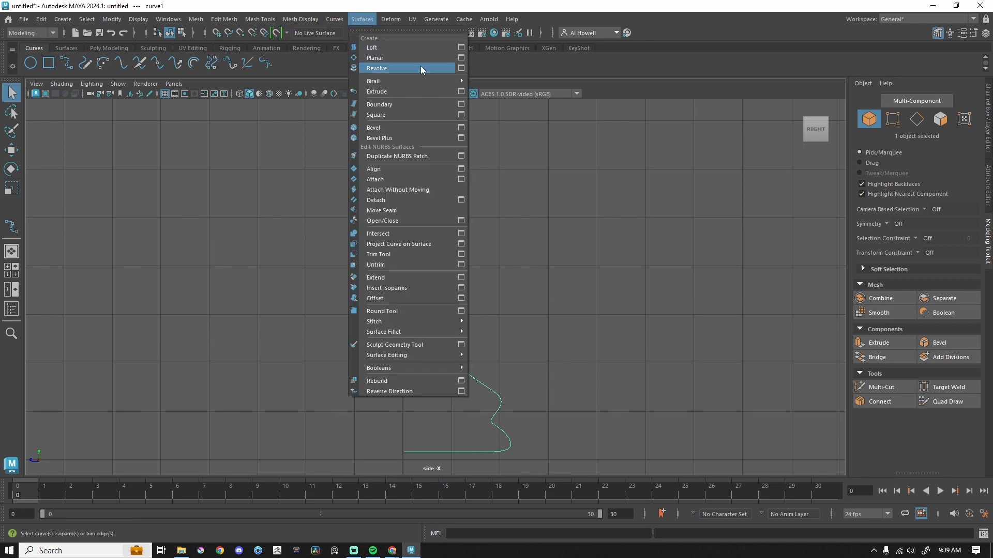
left_click(461, 69)
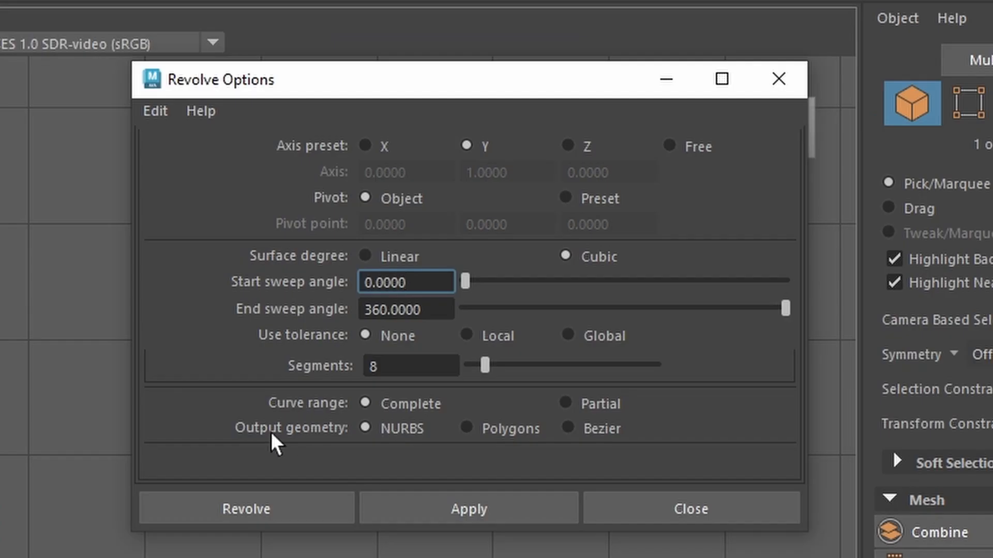
left_click(467, 428)
scroll(549, 371, "down", 5)
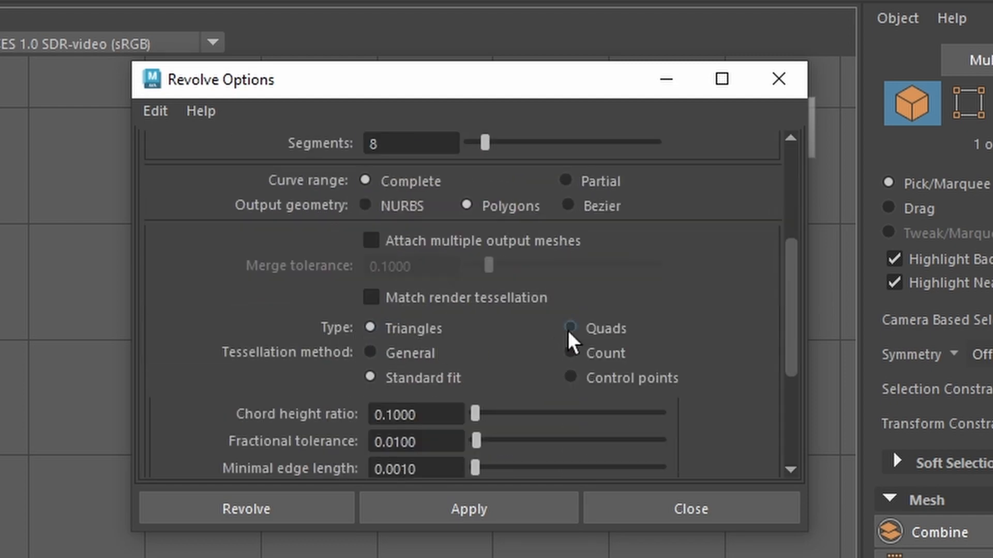
left_click(371, 352)
scroll(522, 366, "down", 3)
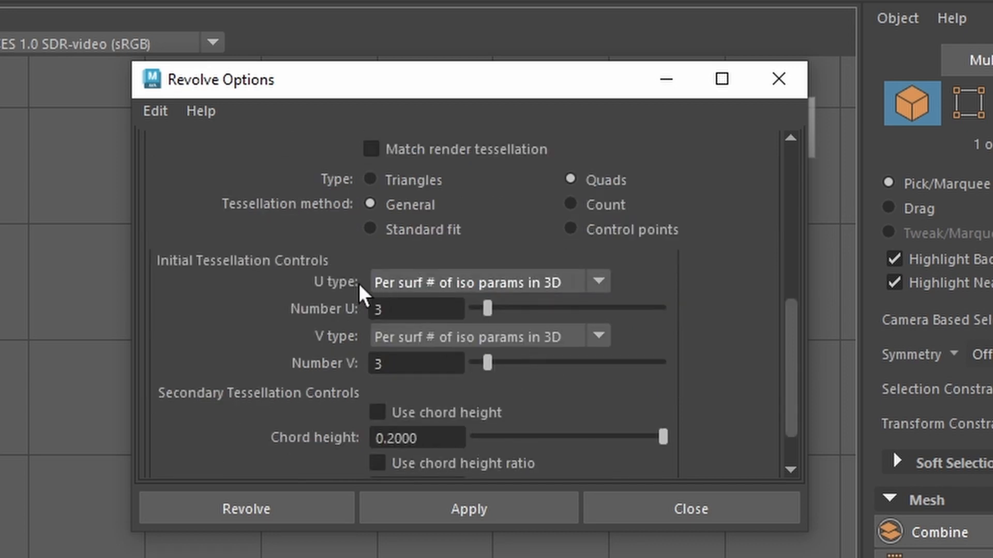
Step: Set both U and V type to Per span # of iso params and revolve the profile curve
left_click(432, 279)
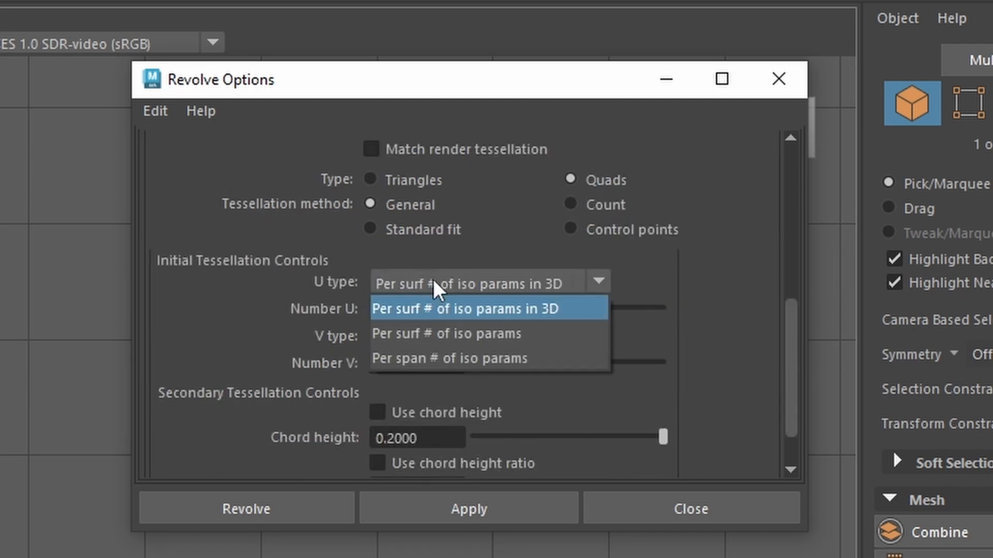
left_click(447, 358)
left_click(425, 336)
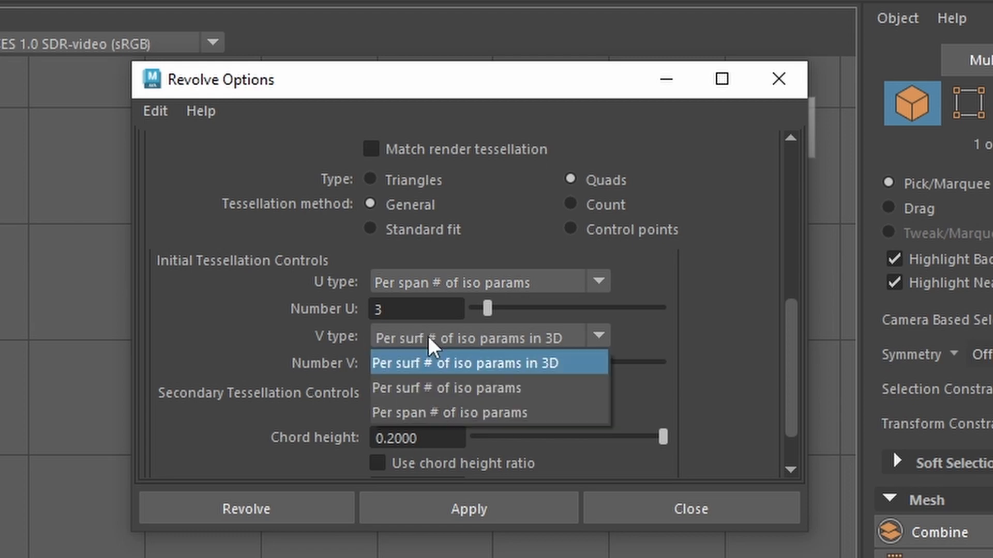
left_click(443, 412)
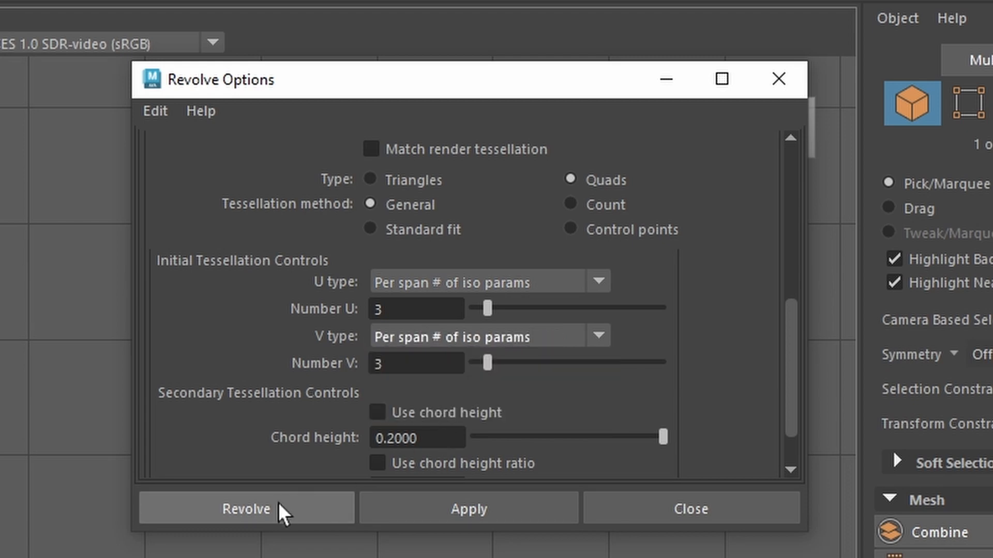
left_click(278, 506)
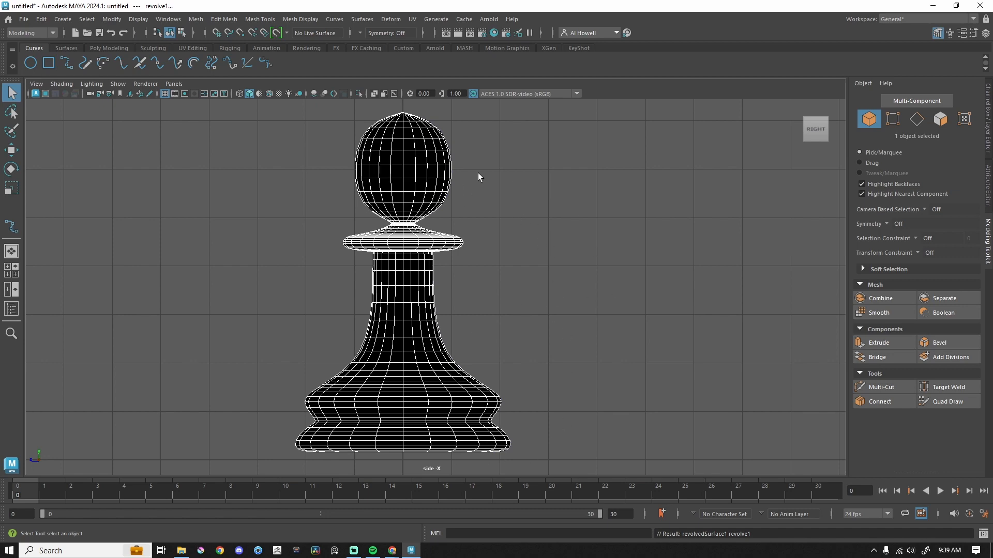
Step: Show the revolved pawn in the perspective view, reverse its face normals, and deselect it
key("space")
key("space")
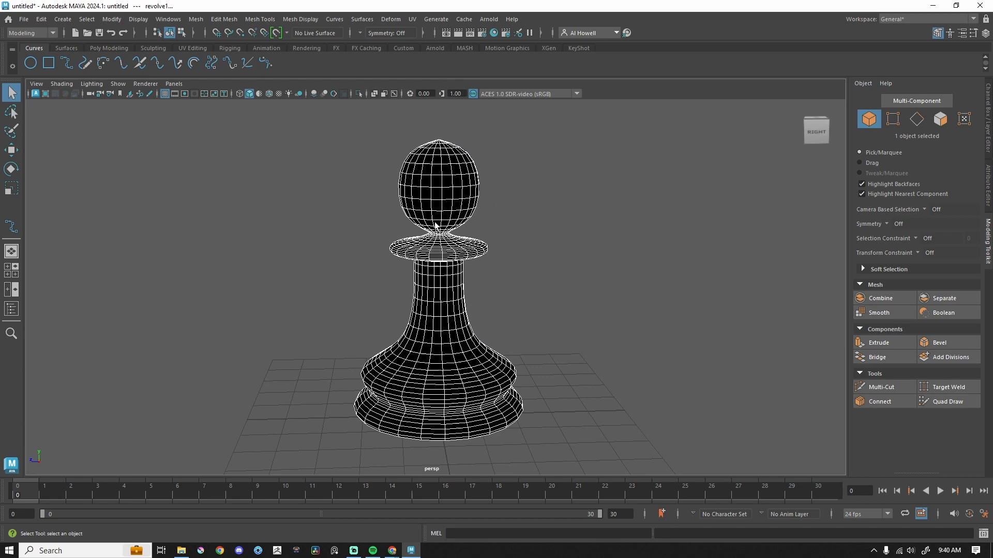
left_click(300, 19)
left_click(307, 68)
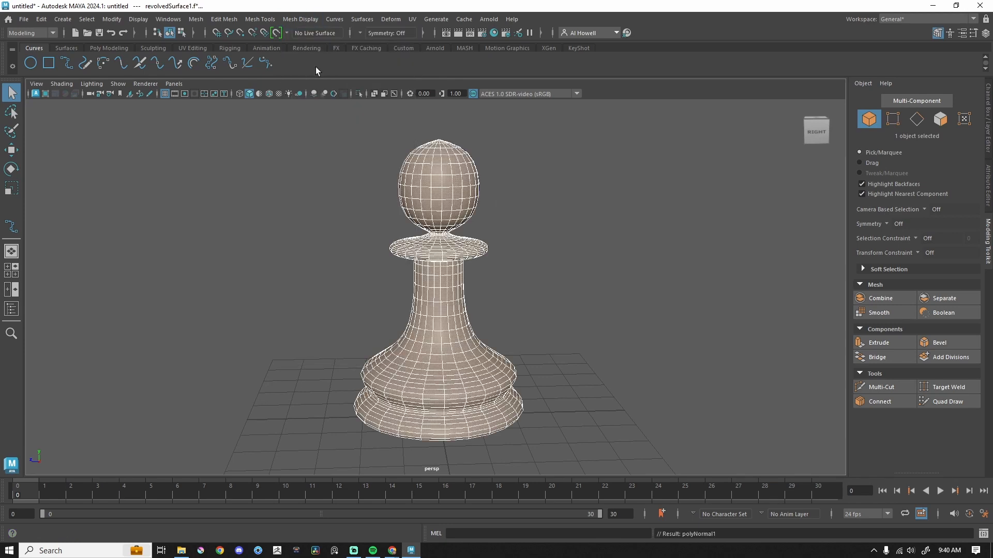
left_click(537, 223)
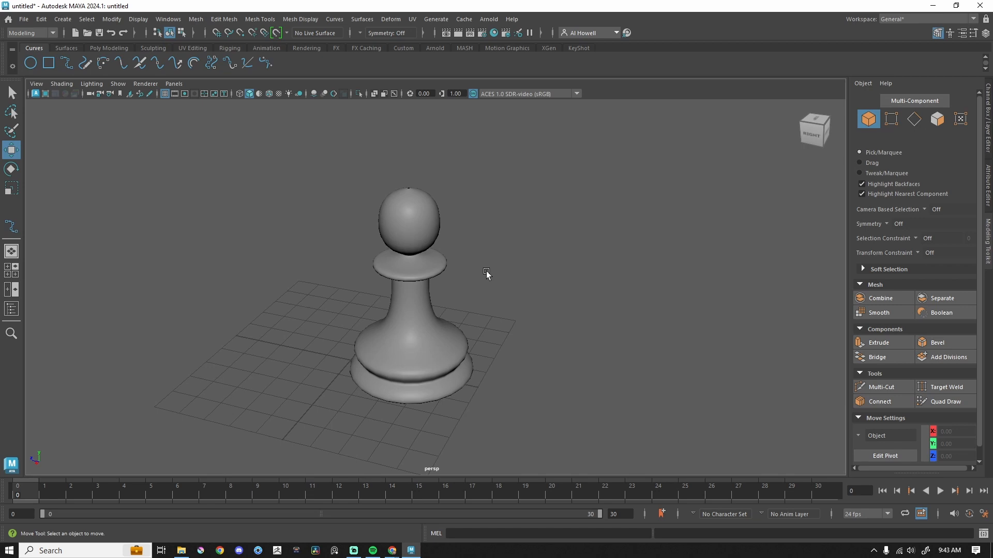
Step: Examine the top of the pawn's head up close for gaps in the mesh where the revolve meets the axis
scroll(591, 315, "up", 5)
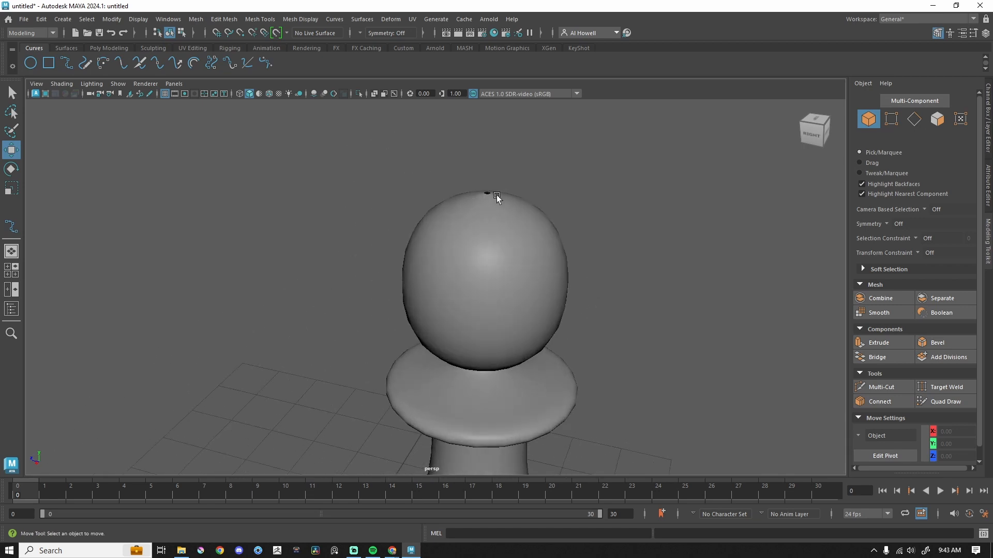
left_click_drag(496, 195, 508, 249, "alt")
middle_click_drag(508, 250, 468, 277, "alt")
scroll(437, 272, "up", 5)
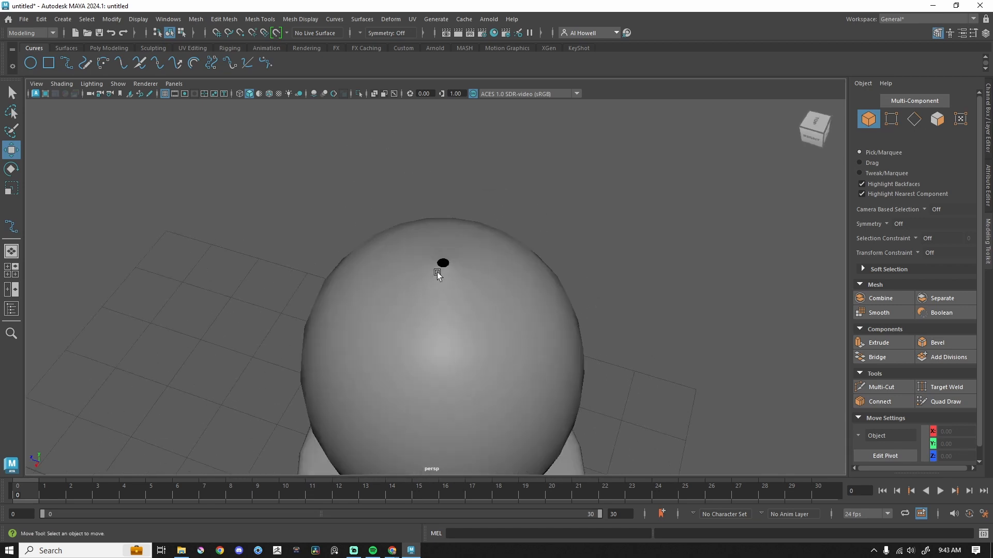
left_click(478, 272)
scroll(478, 272, "up", 4)
scroll(486, 281, "down", 13)
left_click_drag(480, 350, 525, 328, "alt")
scroll(498, 281, "up", 6)
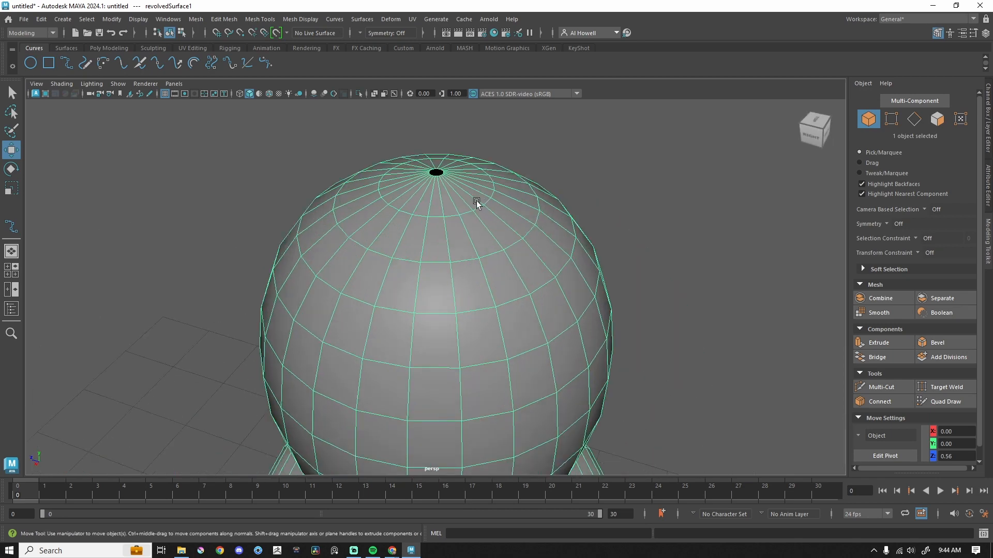
Step: Merge the ring of vertices around the small hole at the top of the pawn's head
middle_click_drag(476, 201, 462, 294, "alt")
scroll(425, 240, "up", 5)
right_click_drag(430, 246, 388, 244)
left_click_drag(454, 273, 460, 259, "alt")
left_click_drag(295, 127, 417, 170)
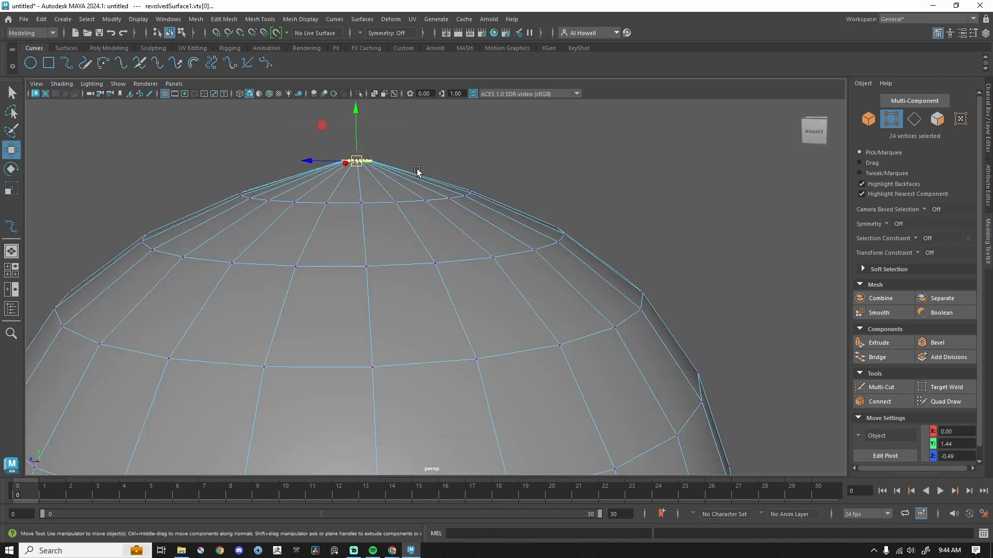
scroll(417, 172, "down", 3)
left_click(229, 22)
left_click(244, 130)
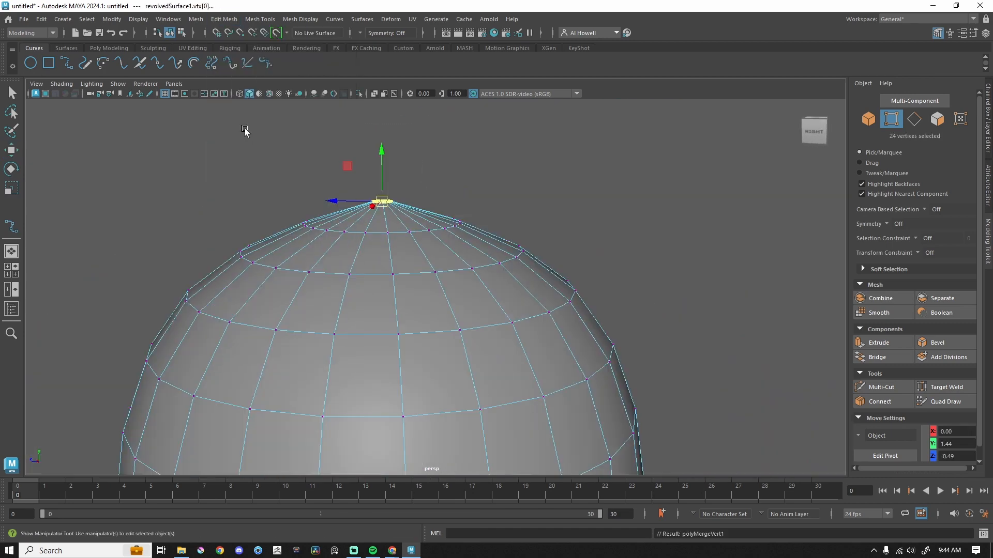
scroll(470, 297, "down", 8)
left_click_drag(460, 331, 409, 282, "alt")
scroll(407, 282, "up", 6)
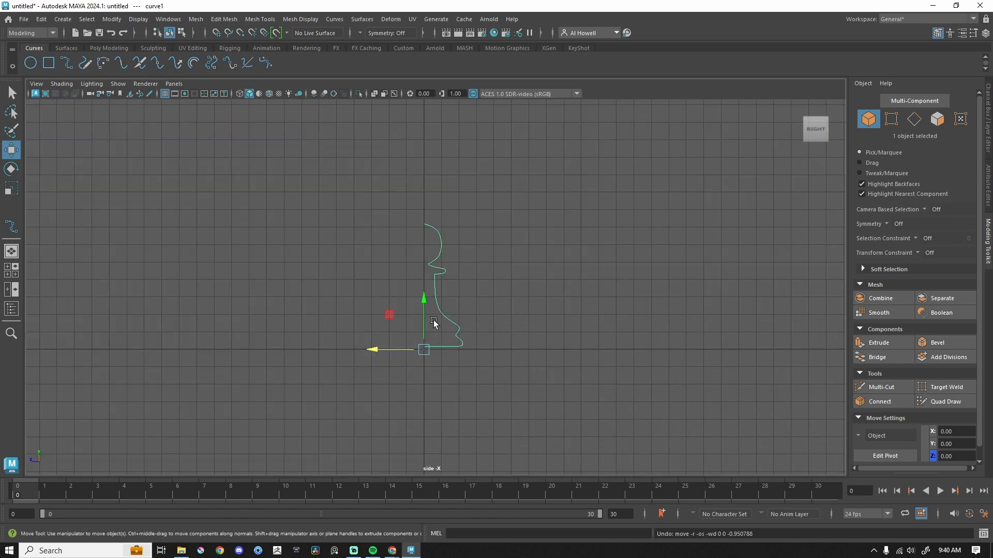
Step: Move the profile curve about -1.06 in Z away from the vertical axis and shift its pivot back to the origin
mouse_move(381, 350)
left_mouse_down()
mouse_move(478, 357)
mouse_move(380, 354)
left_mouse_up()
key("d")
key("d")
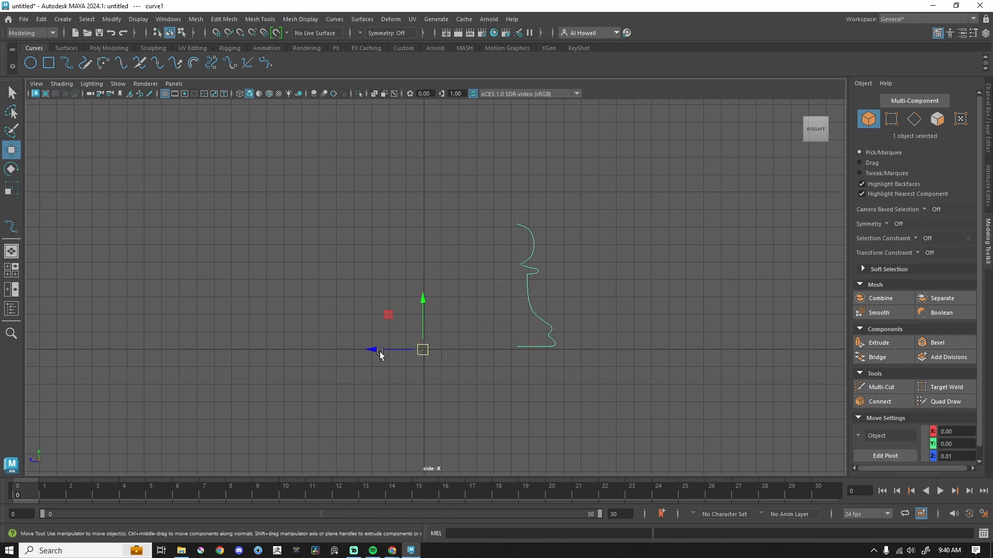
Step: Try revolving the offset profile curve around its pivot at the origin and inspect the shape in perspective
left_click(362, 19)
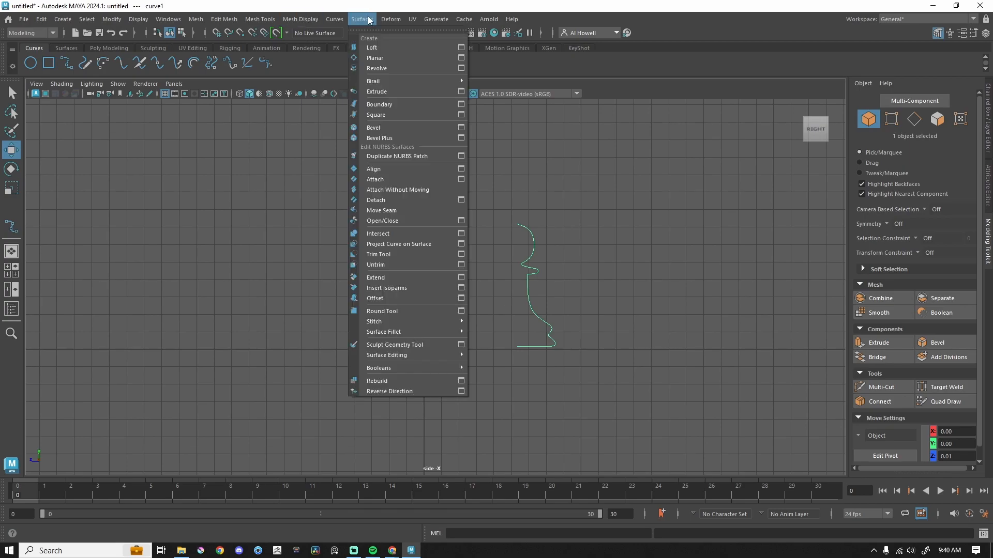
left_click(412, 68)
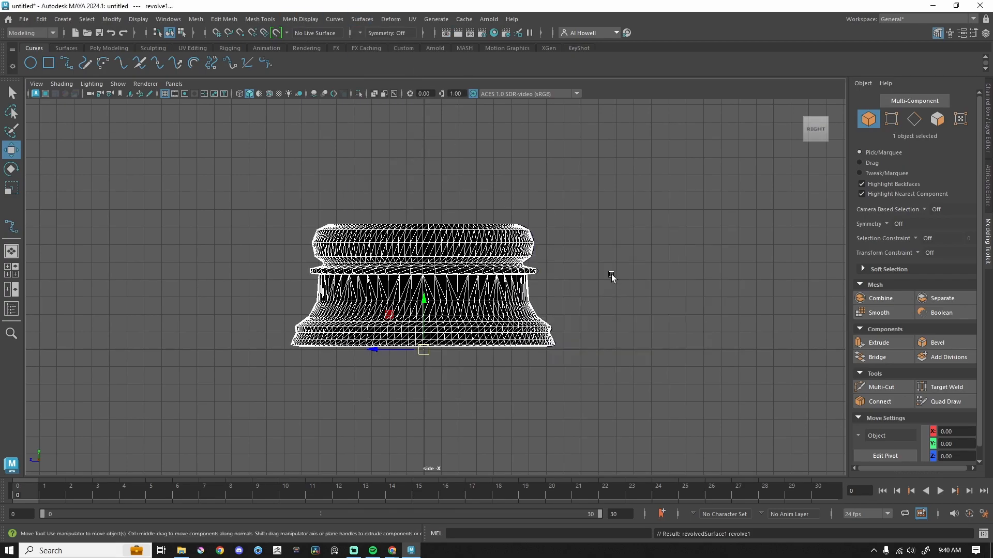
key("space")
key("space")
left_click_drag(654, 251, 607, 349, "alt")
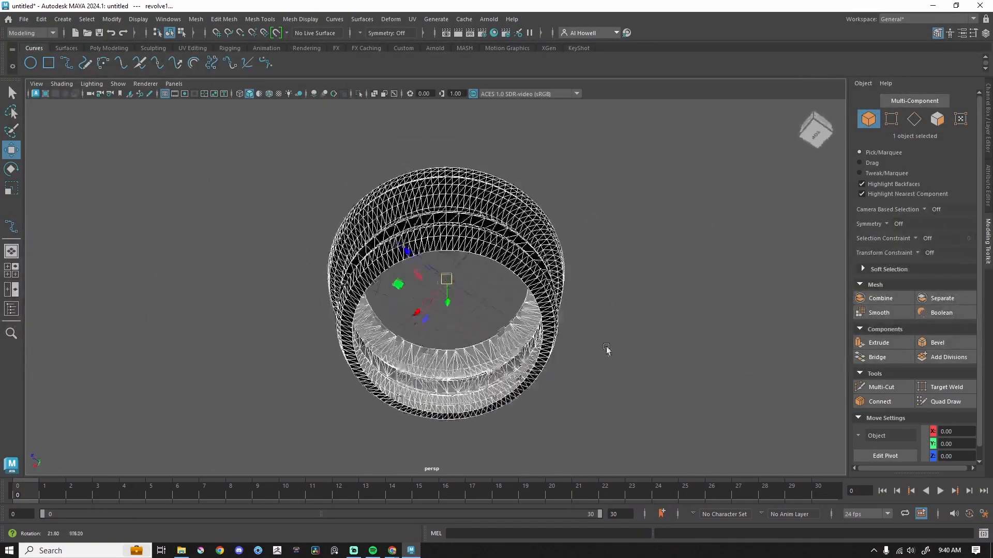
Step: Undo the offset curve's revolve and the shift of its pivot
key("ctrl+z")
key("ctrl+z")
key("ctrl+z")
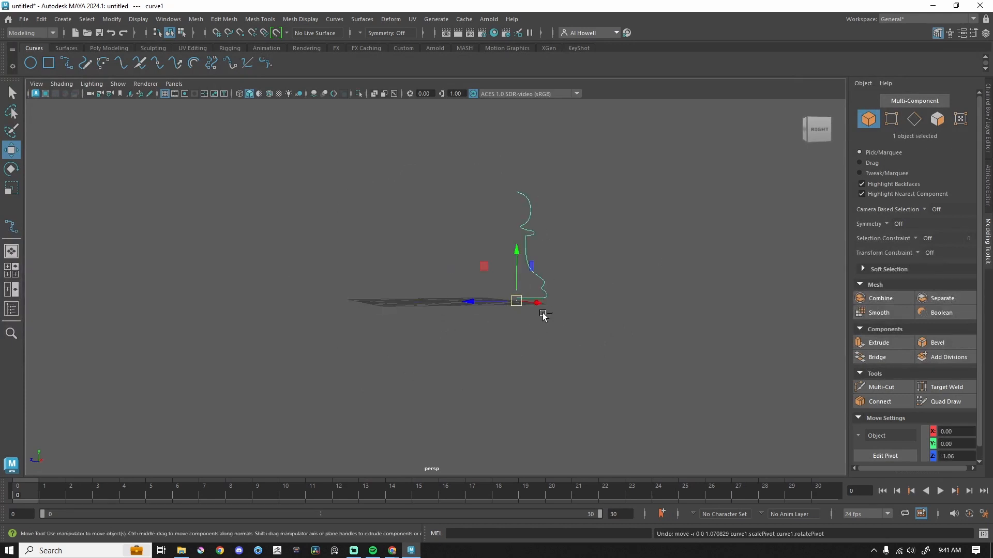
Step: Move the profile curve's pivot about -1.05 in Z to the inner end of the curve's base
left_click_drag(542, 312, 482, 359, "alt")
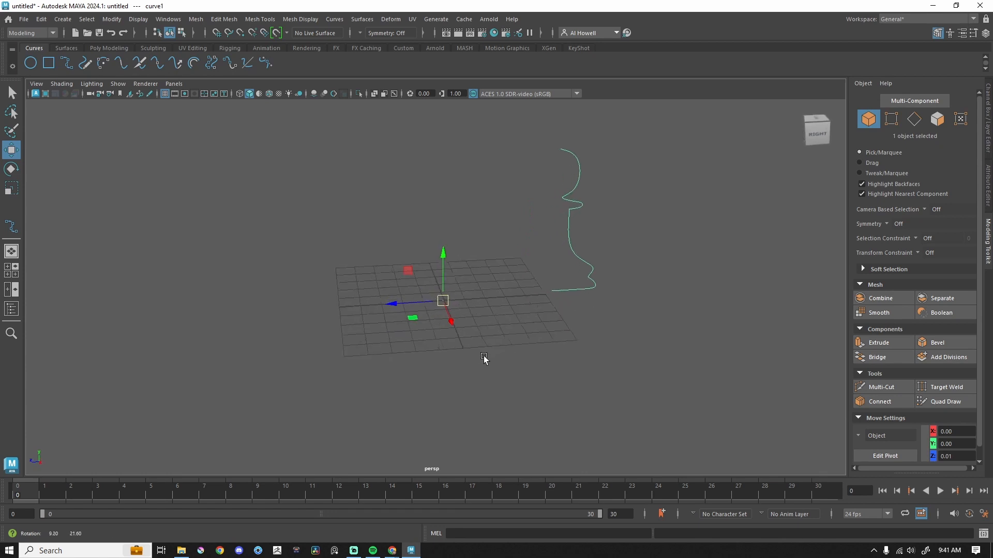
key("d")
left_click_drag(387, 304, 499, 299)
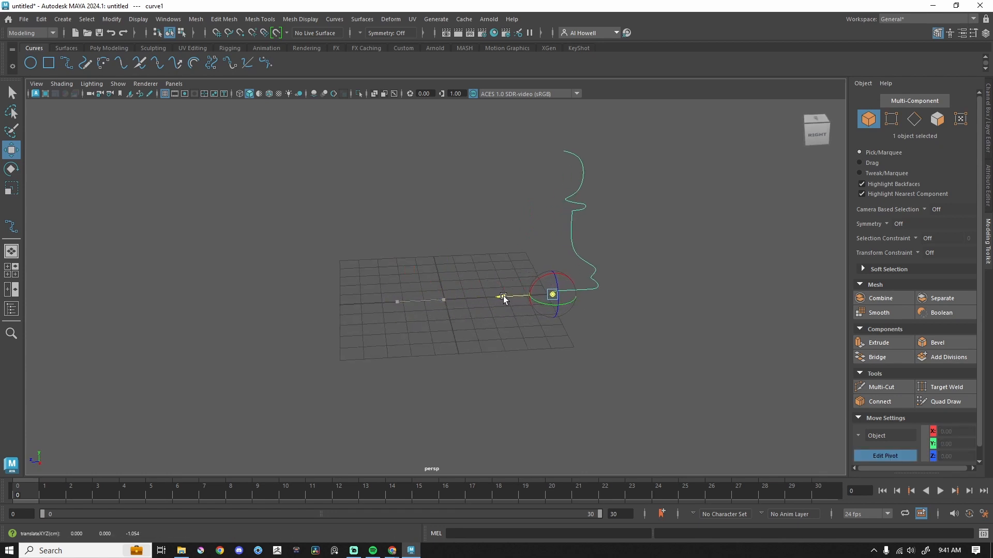
key("d")
Step: Try revolving the profile curve around its relocated pivot, inspect the pawn, and undo the revolve
mouse_move(627, 310)
left_mouse_down("alt")
mouse_move(581, 304)
mouse_move(619, 315)
left_mouse_up("alt")
left_click(362, 19)
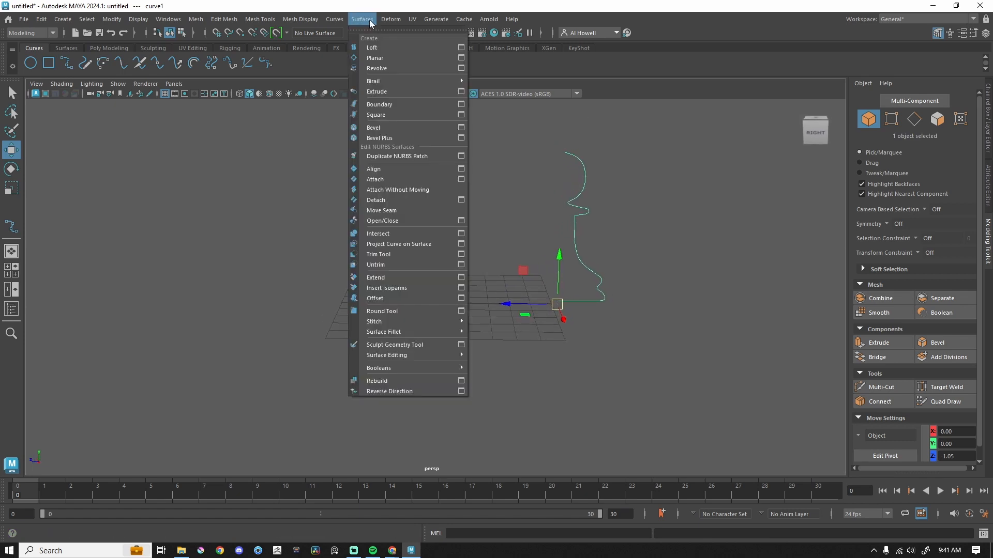
left_click(380, 68)
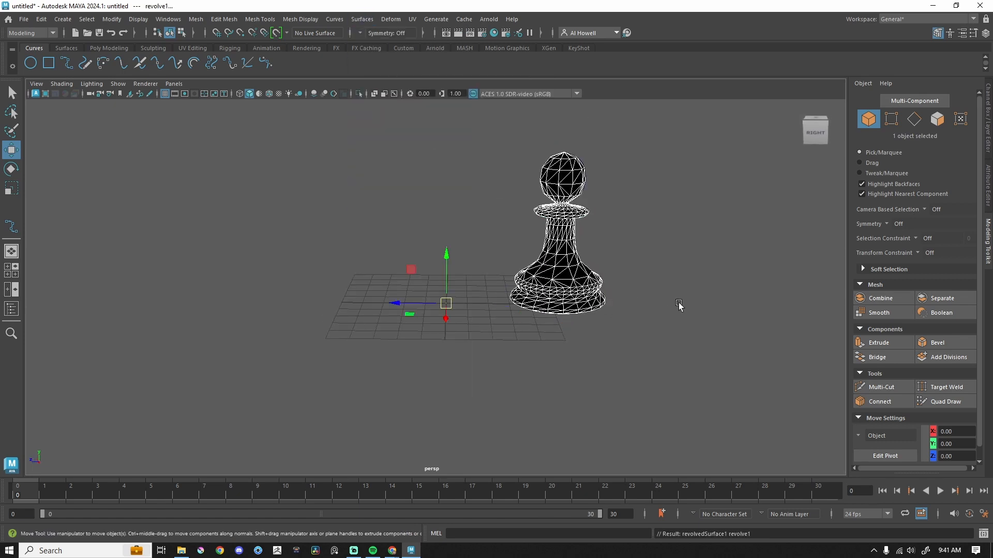
left_click_drag(679, 305, 550, 272, "alt")
key("ctrl+z")
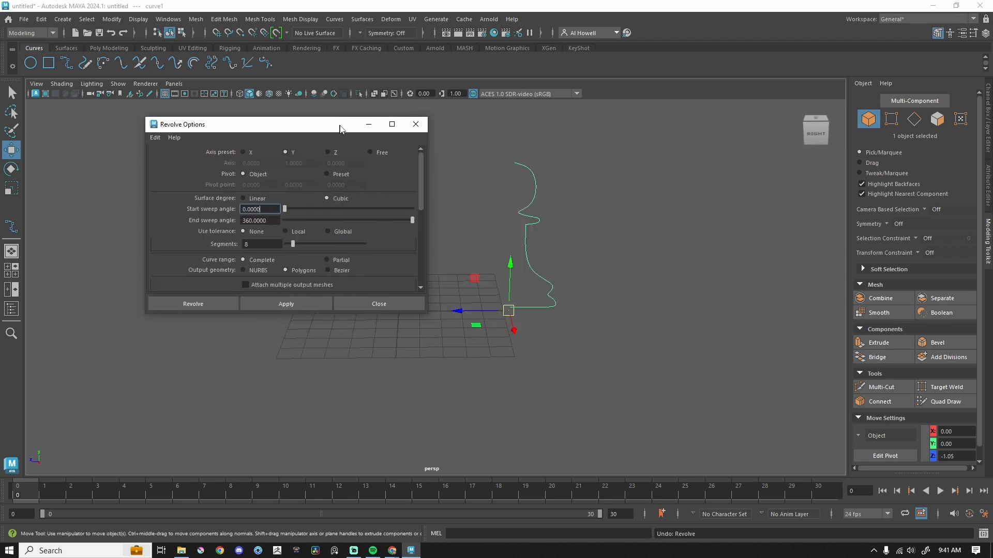
Step: Try revolving the profile curve with the axis preset set to X and undo the result
left_click_drag(340, 126, 325, 118)
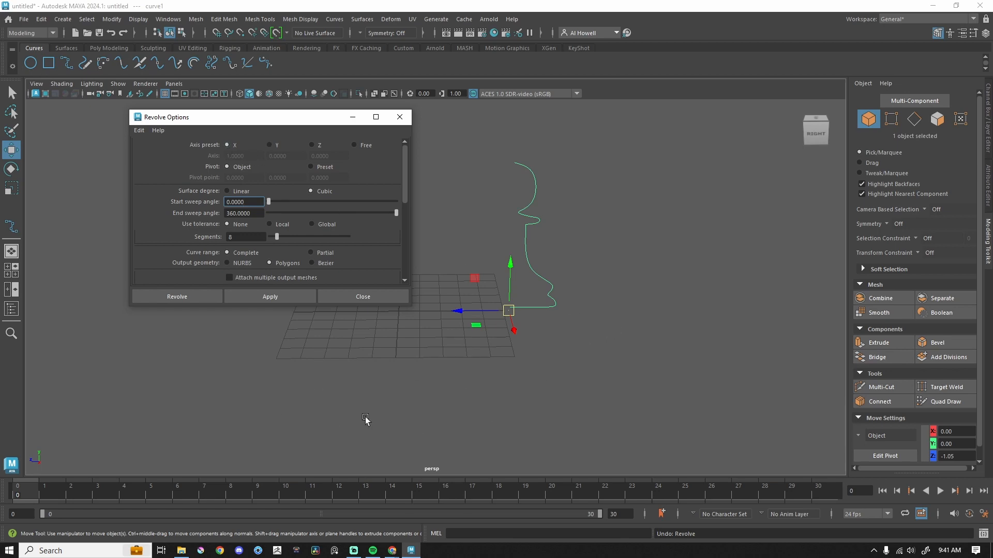
left_click(185, 297)
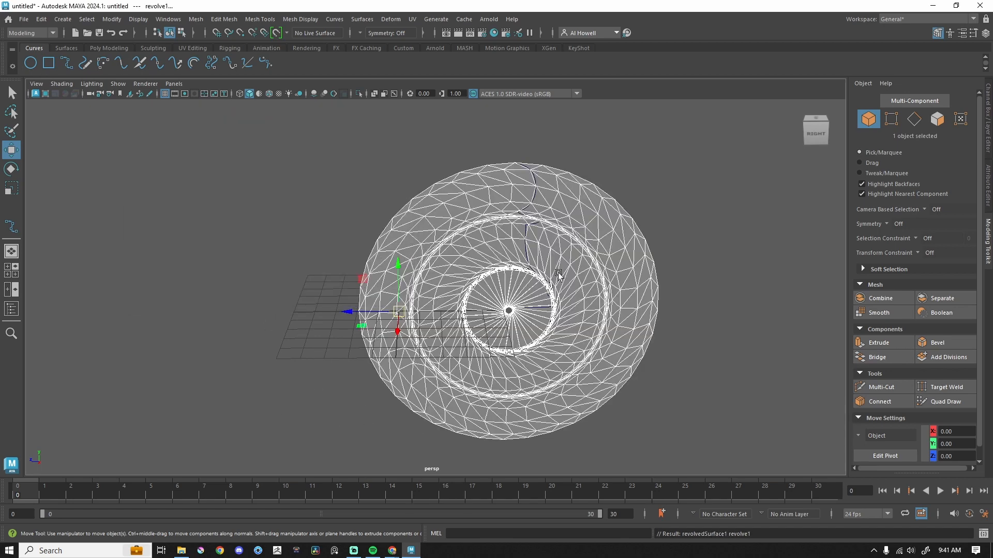
key("ctrl+z")
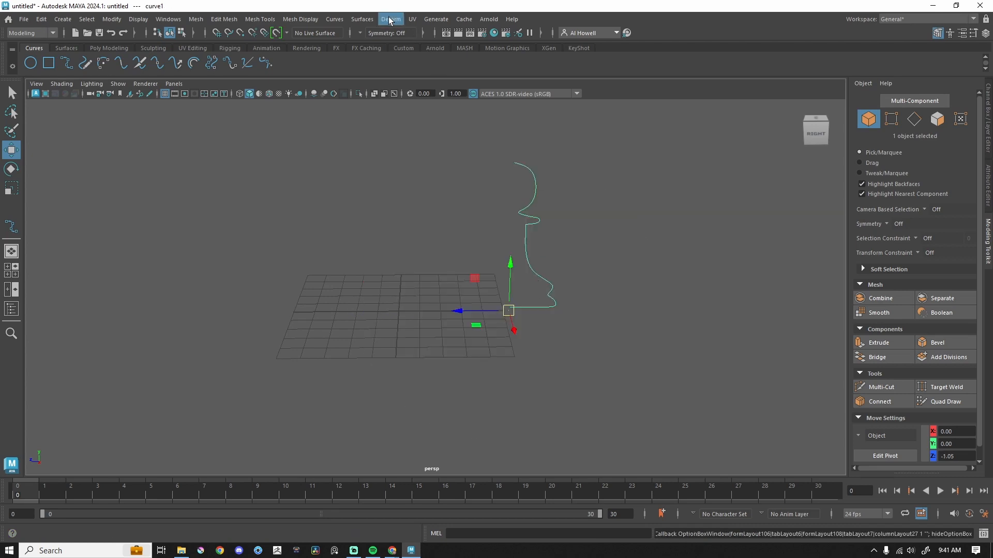
Step: Reopen the Revolve options and set the axis preset back to Y
left_click(362, 19)
left_click(460, 67)
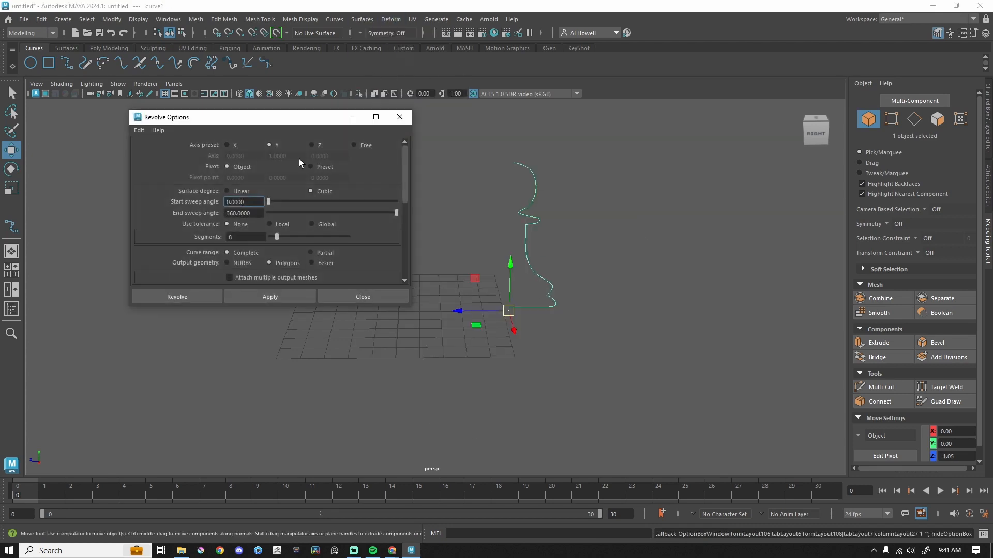